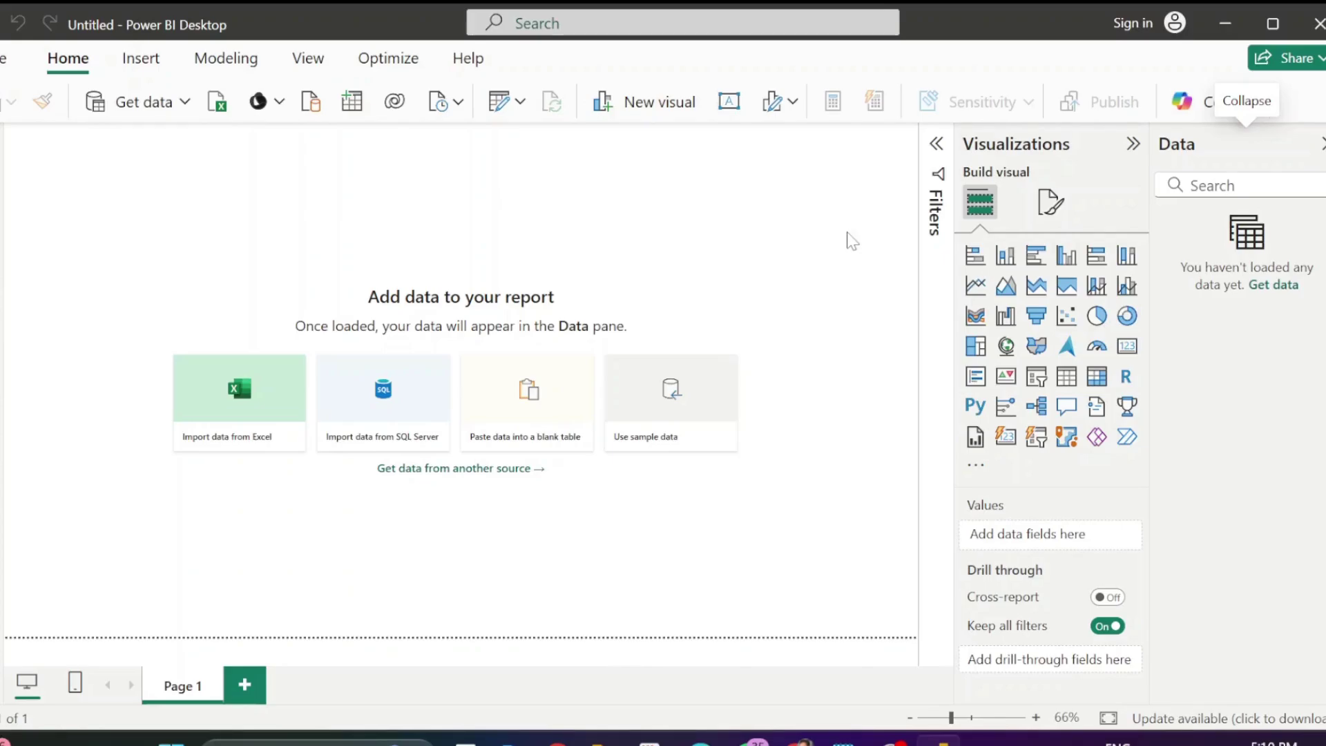
Step: Open the Defect_report_2024 Excel workbook through Import data from Excel
left_click(232, 413)
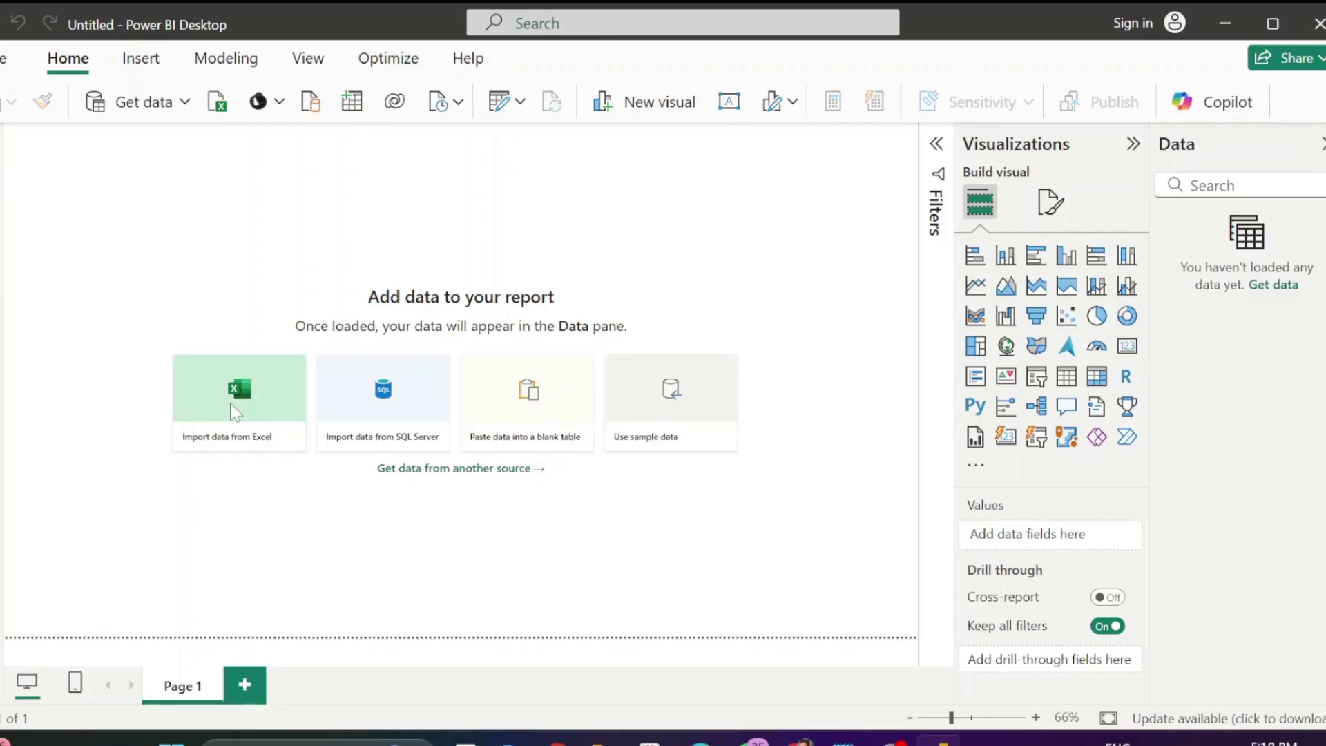
left_click(276, 173)
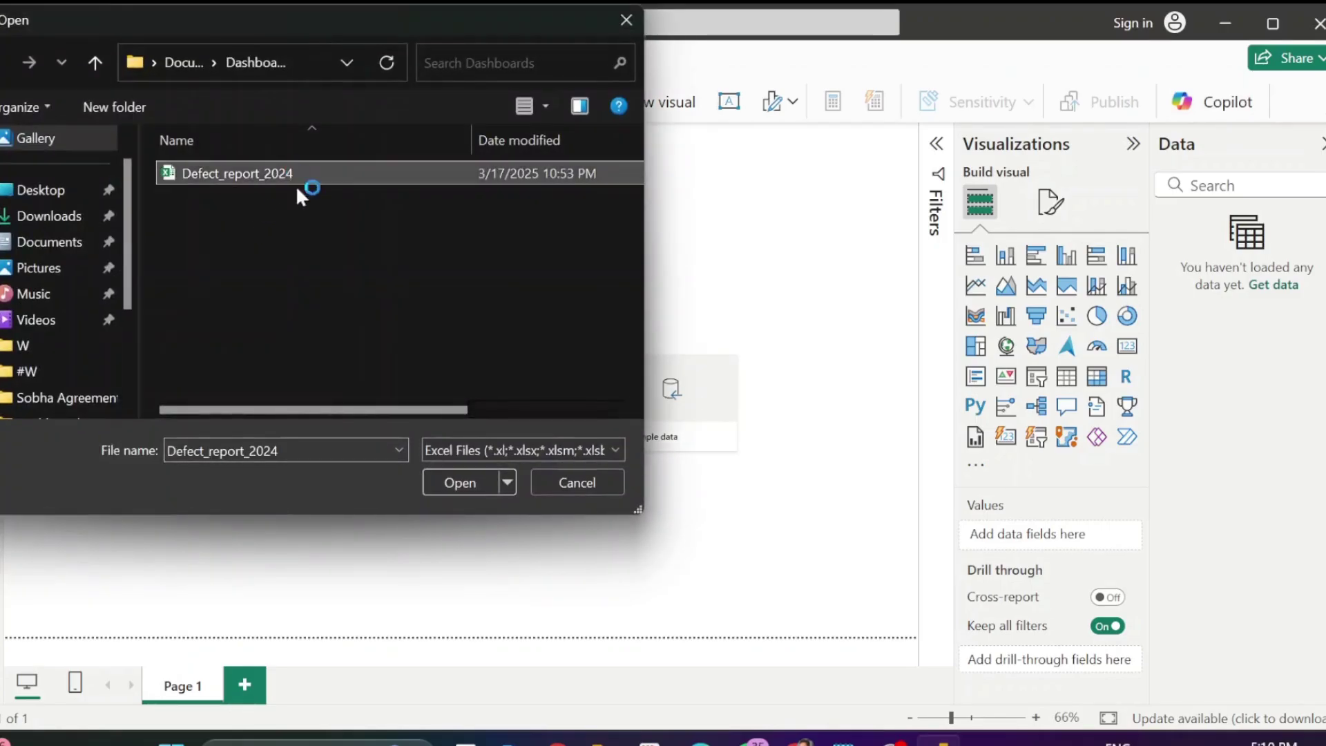
left_click(447, 486)
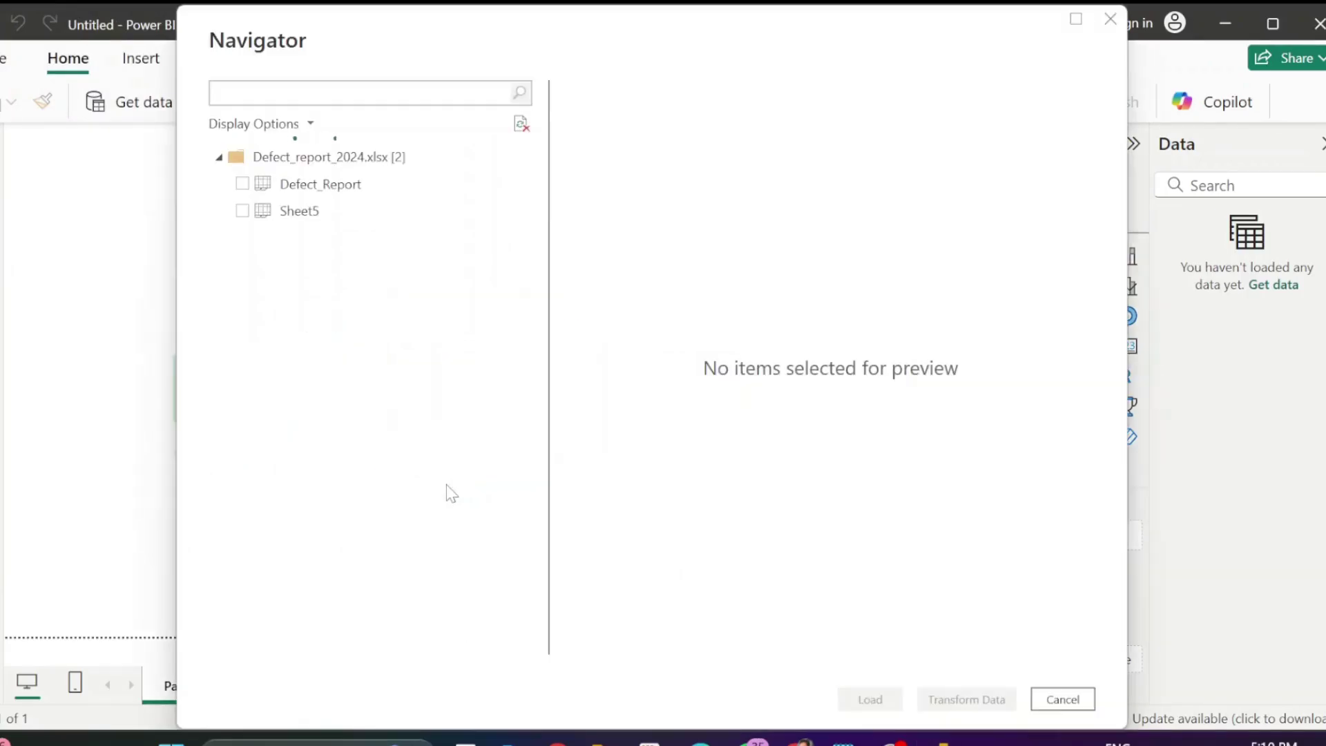
Step: Tick and preview the Defect_Report sheet in the Navigator, then load it
left_click(241, 182)
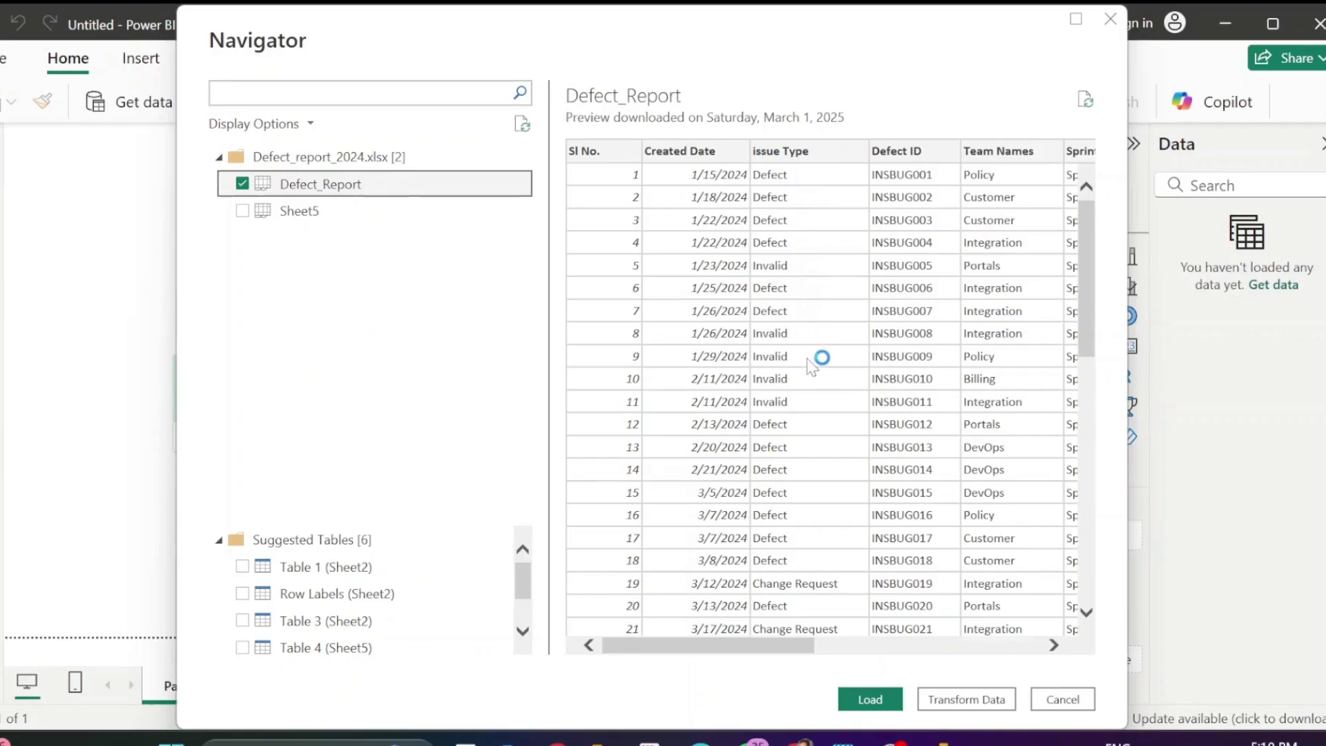
scroll(811, 366, "down", 3)
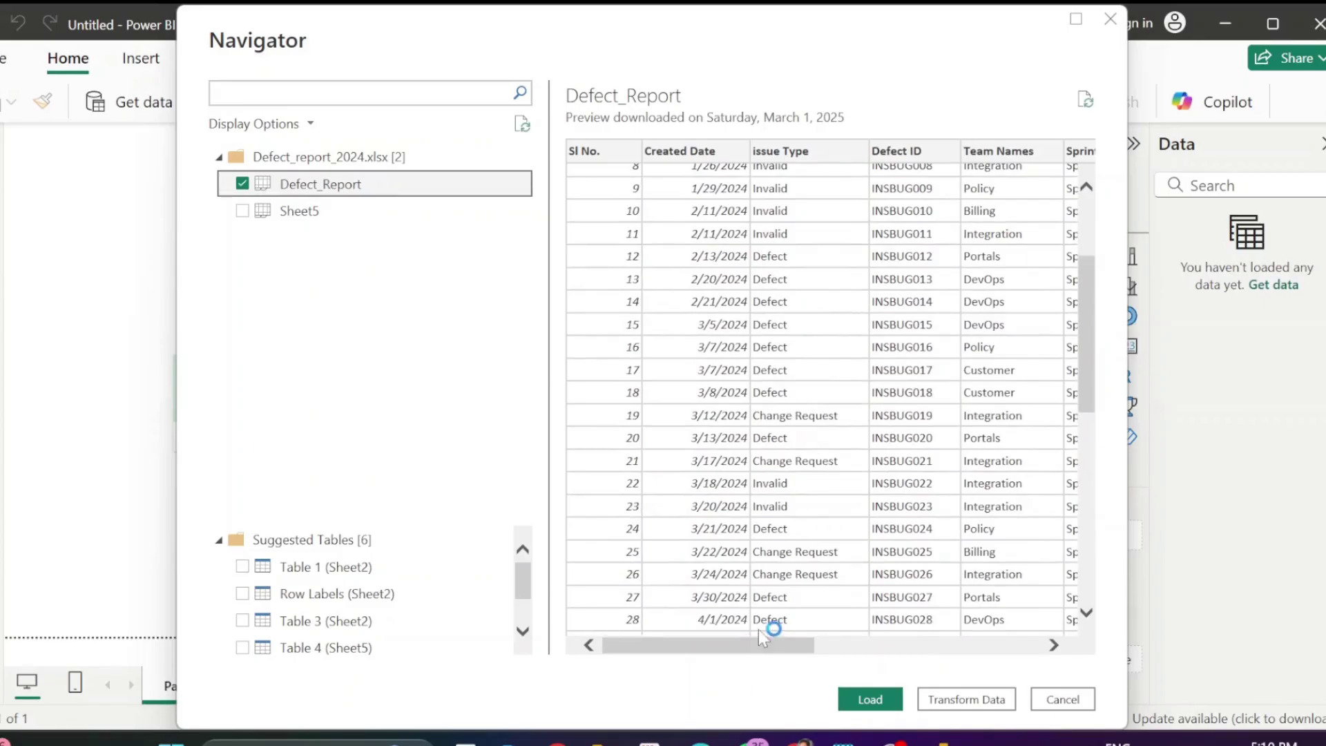
left_click_drag(761, 649, 837, 648)
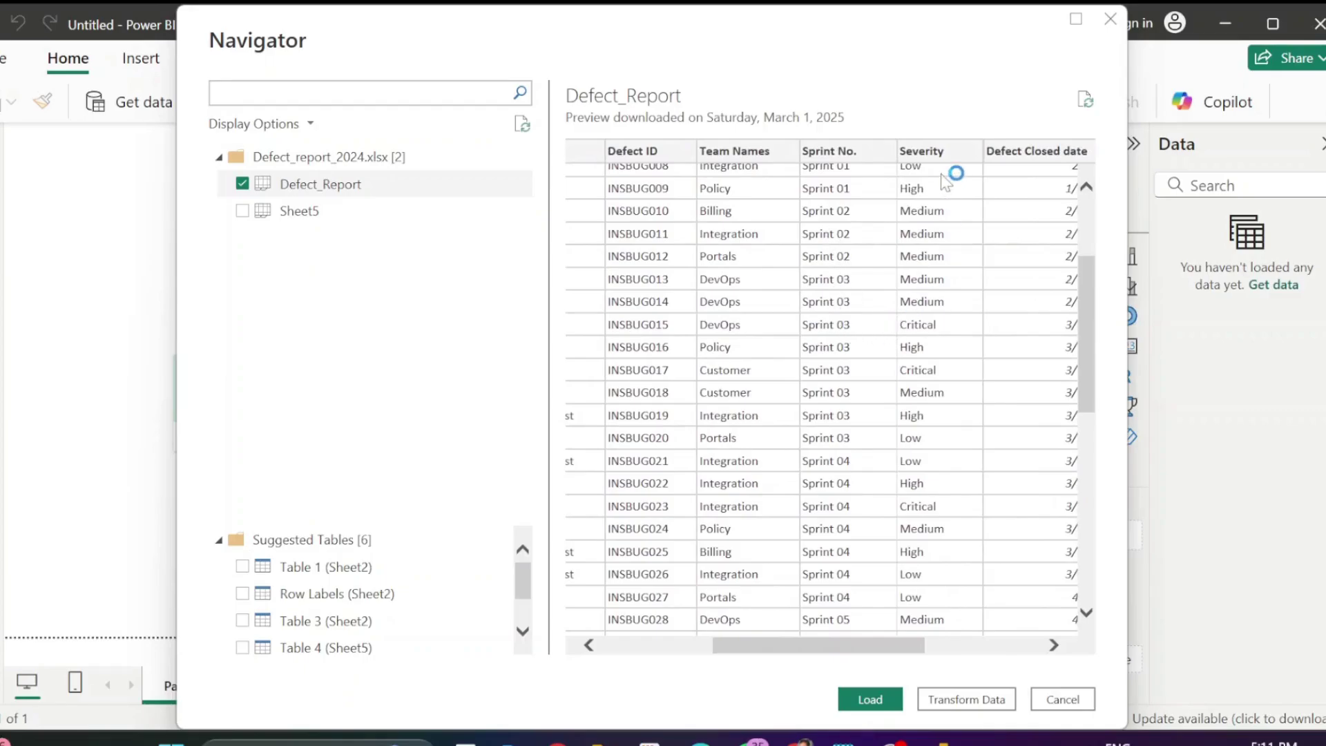
scroll(954, 332, "right", 3)
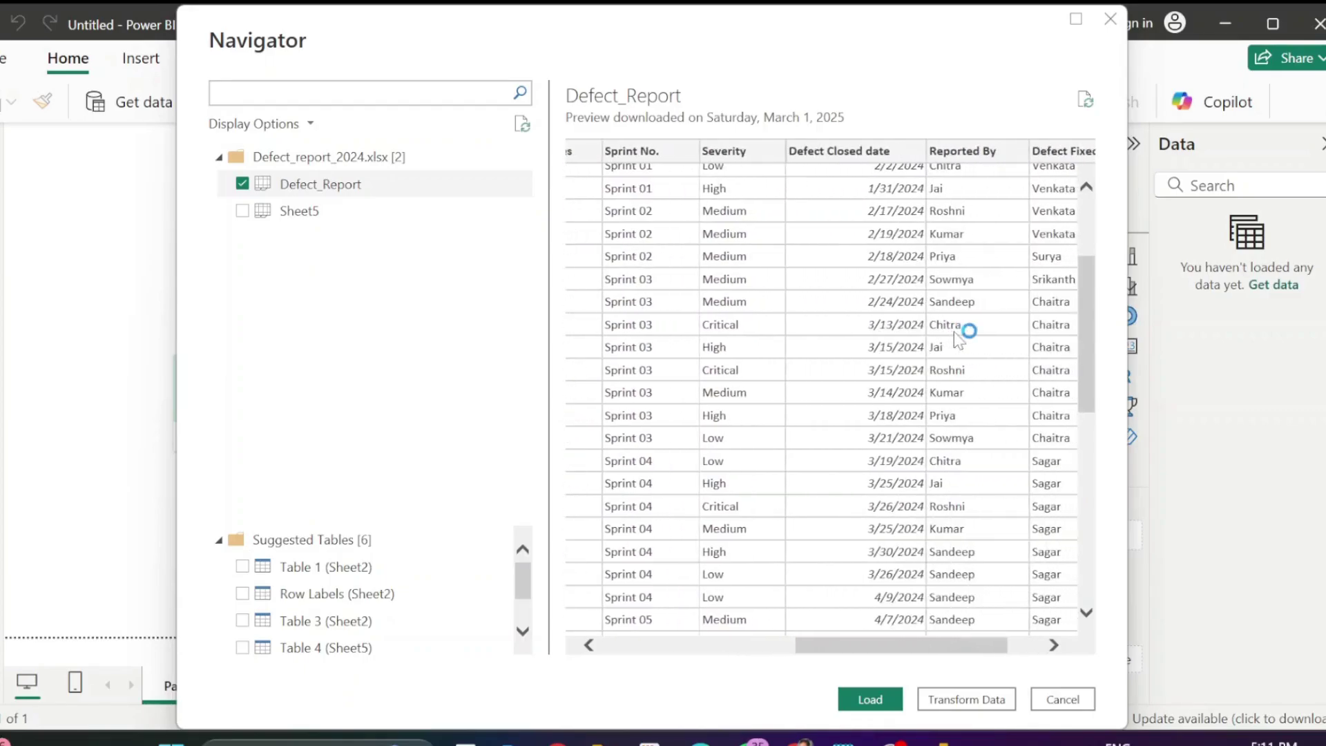
scroll(954, 332, "right", 2)
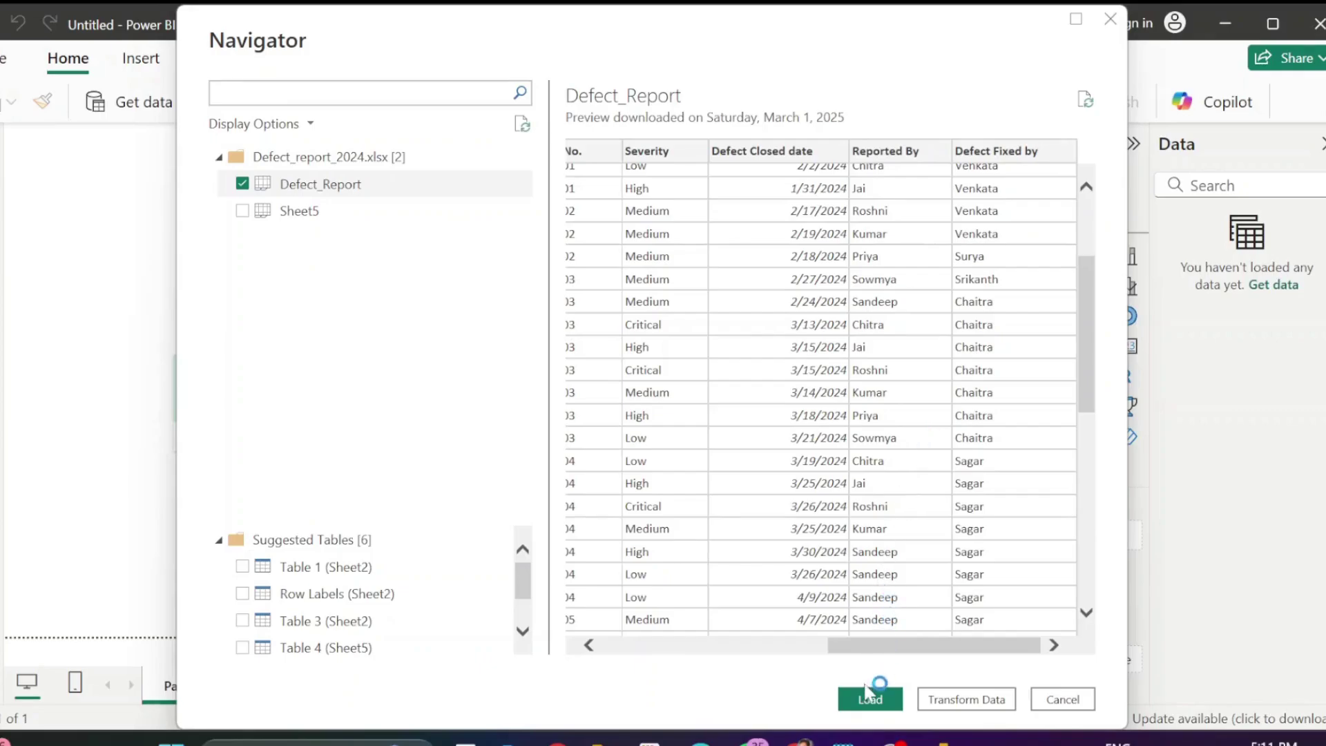
left_click(865, 700)
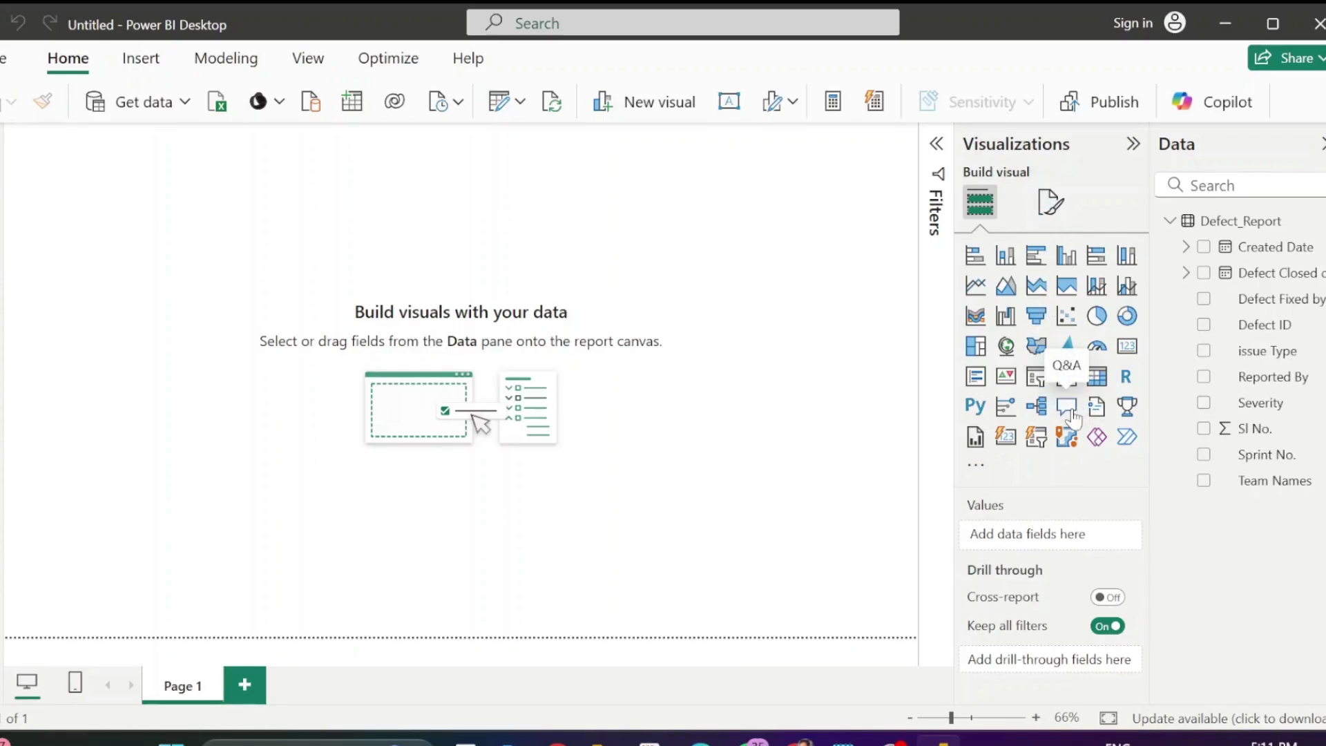
Step: Add a Q&A visual to the page, widen it, and move it down and right
left_click(1068, 410)
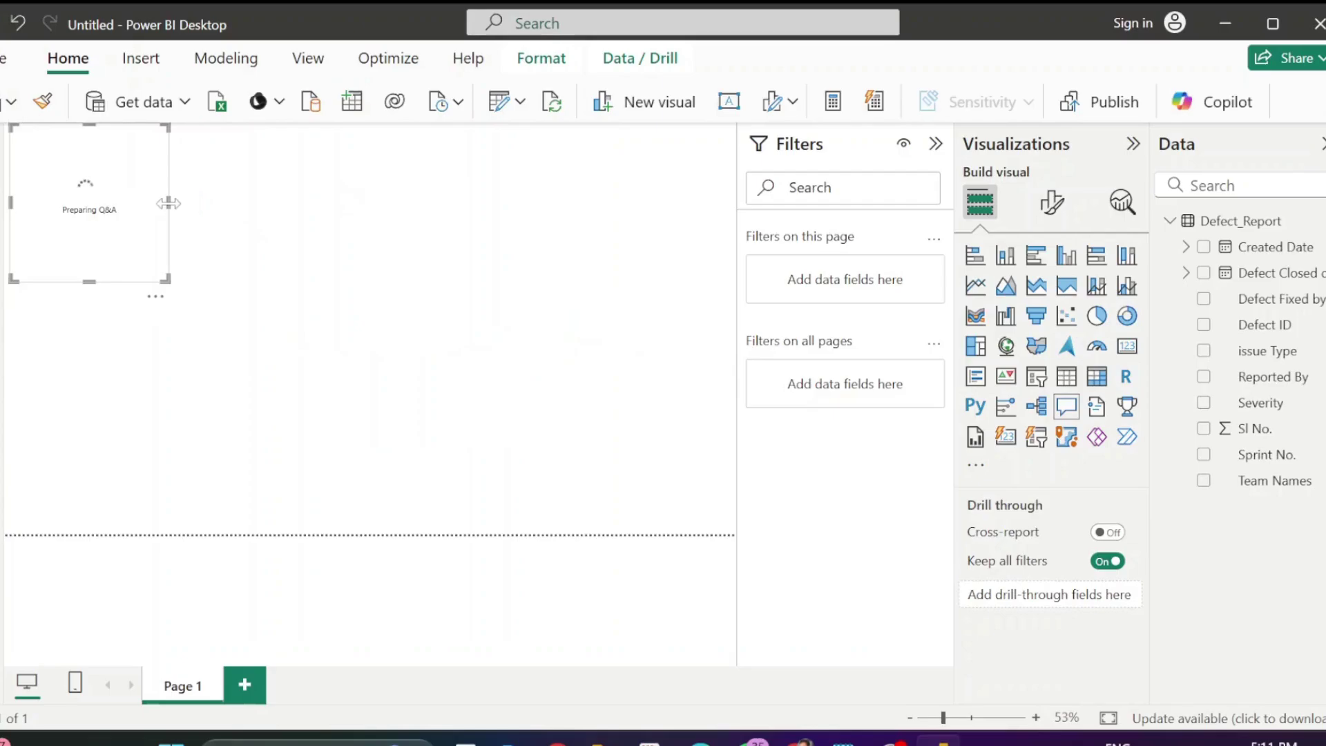
left_click_drag(169, 203, 371, 283)
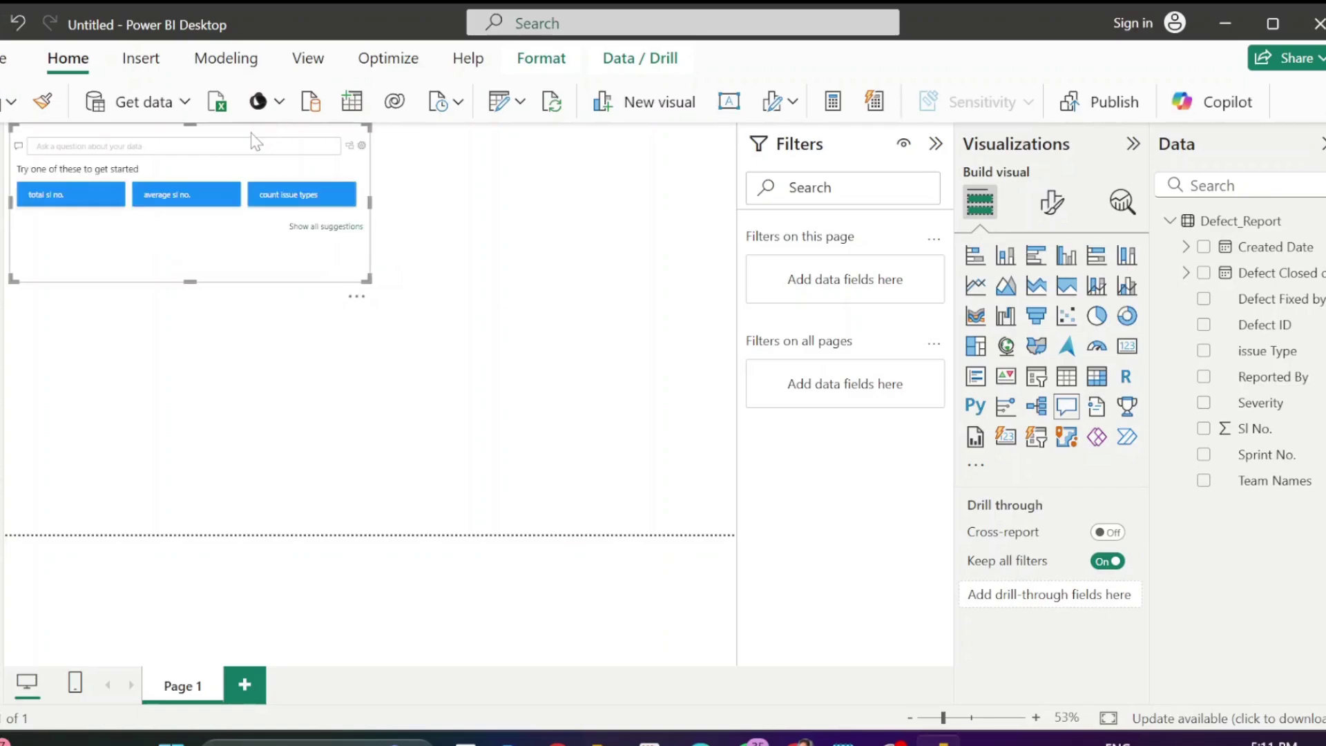
left_click_drag(251, 132, 319, 242)
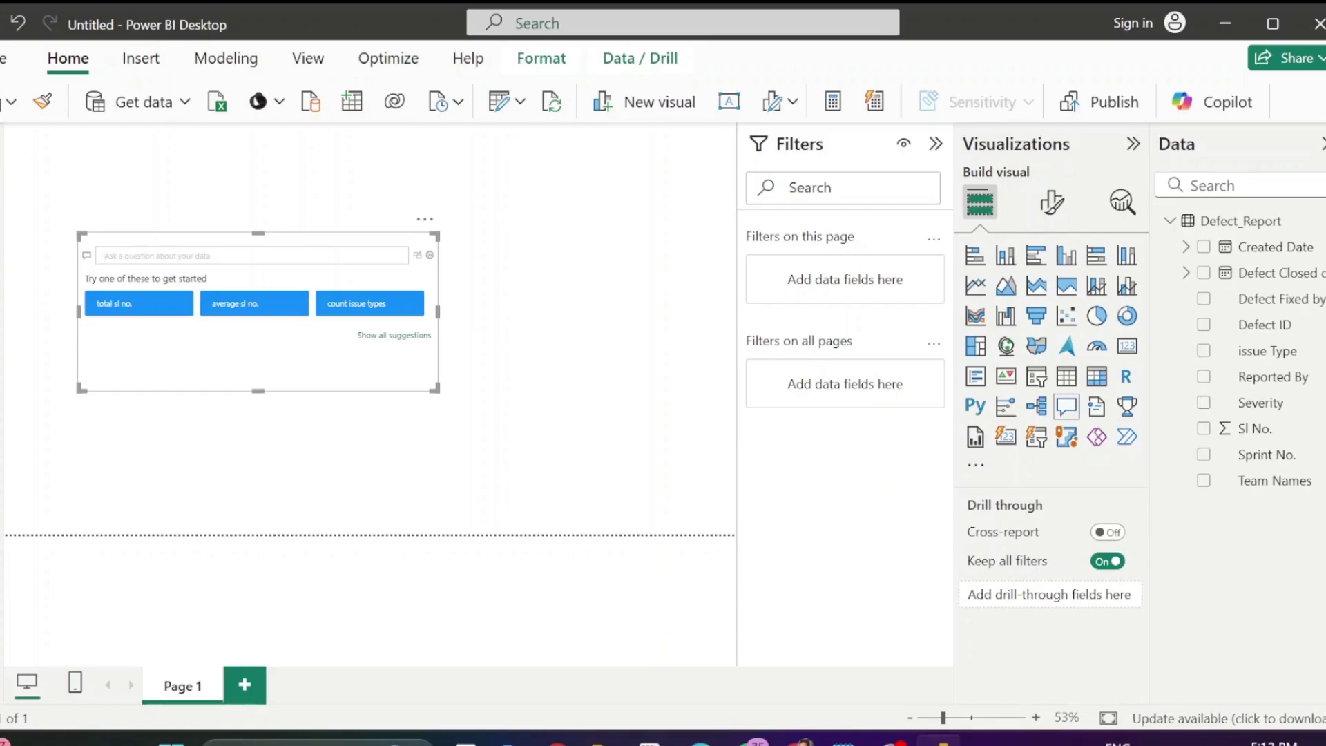
Step: Ask 'How many total defect' and choose the Defect (issue type) suggestion, showing 66
type("How many ")
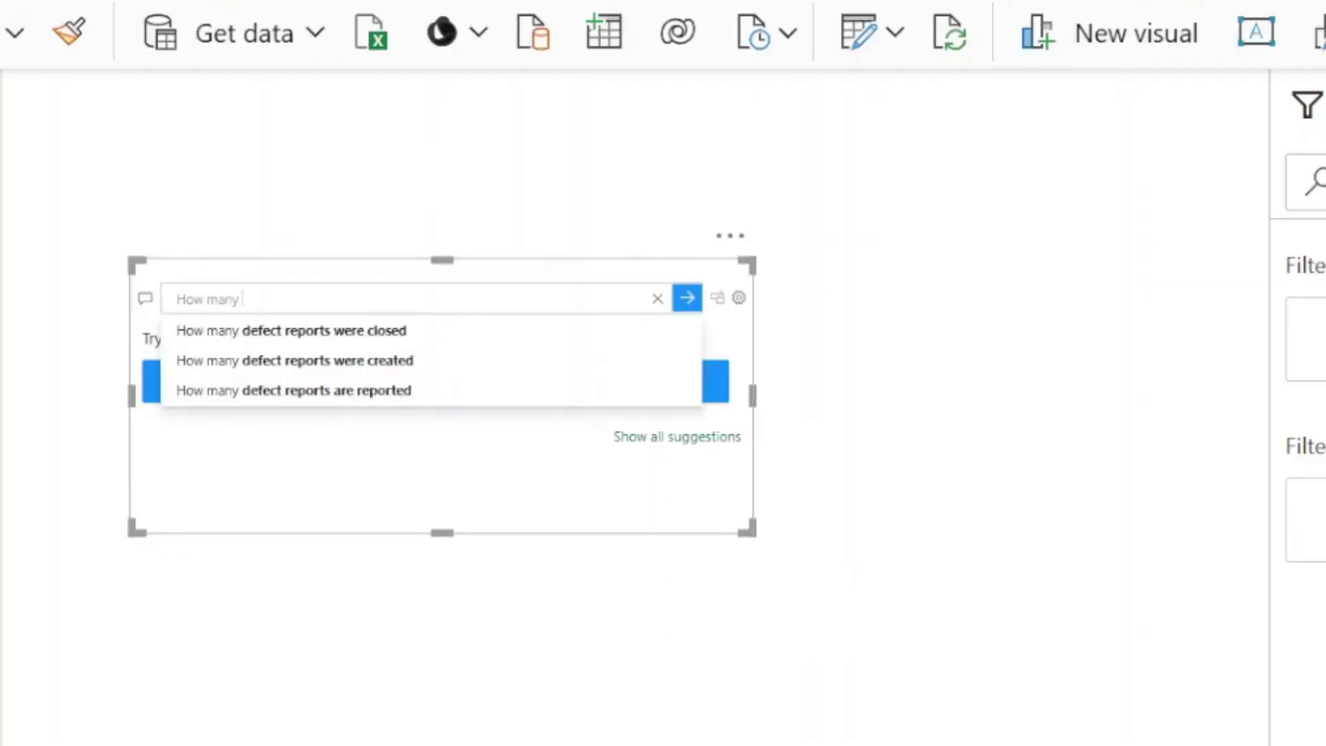
type("total ")
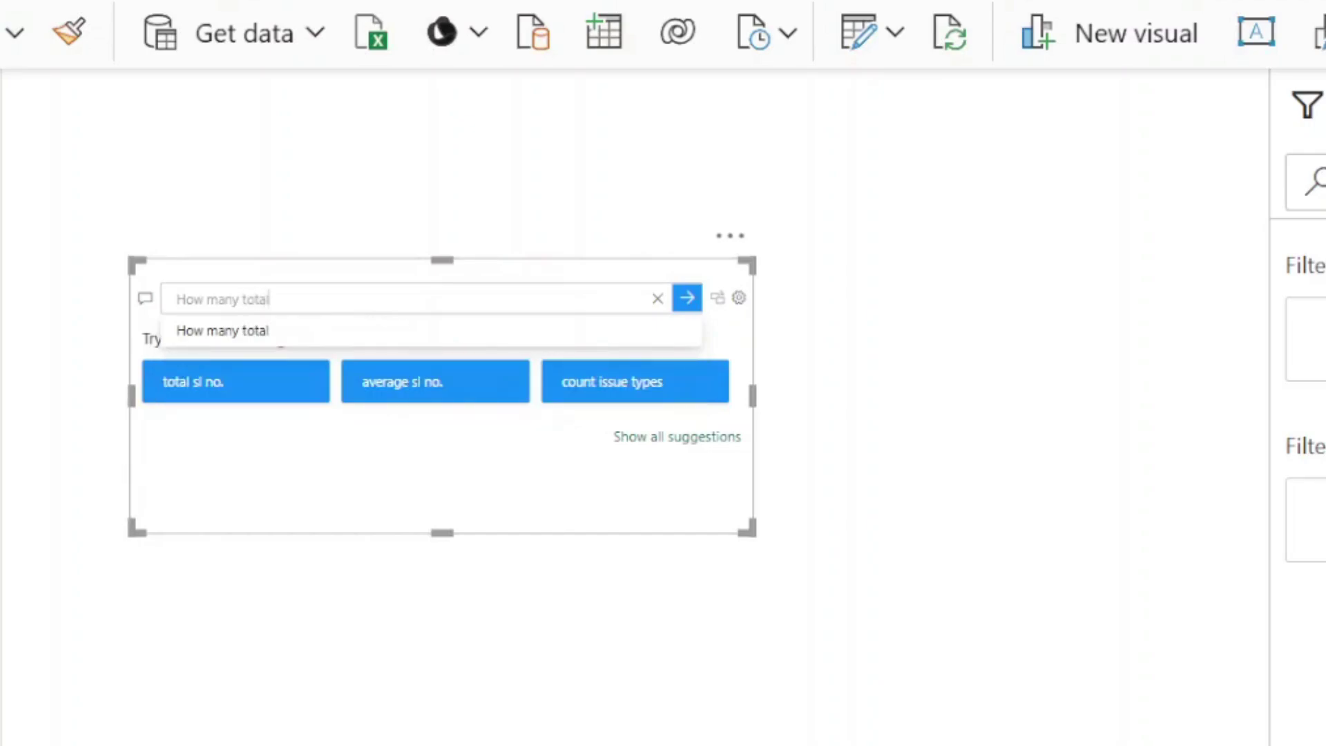
type("deef")
key("BackSpace")
key("BackSpace")
type("f")
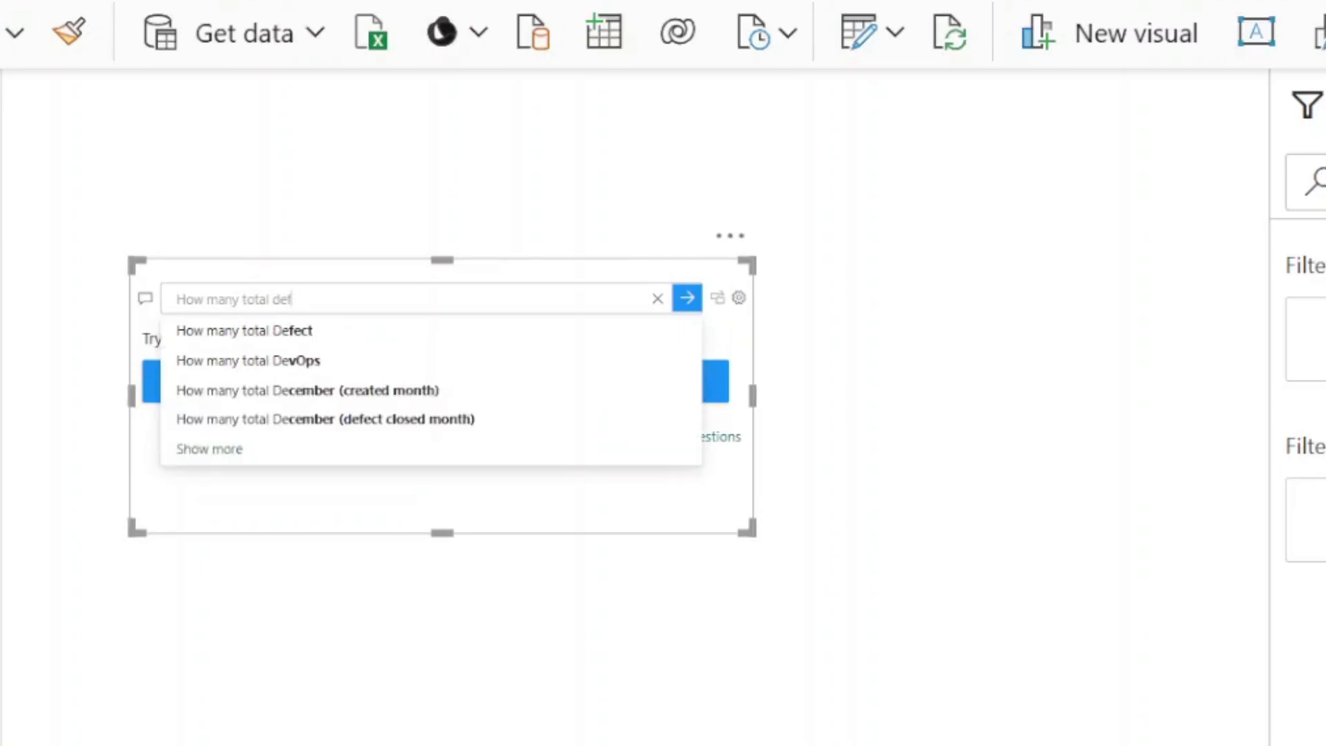
type("ect")
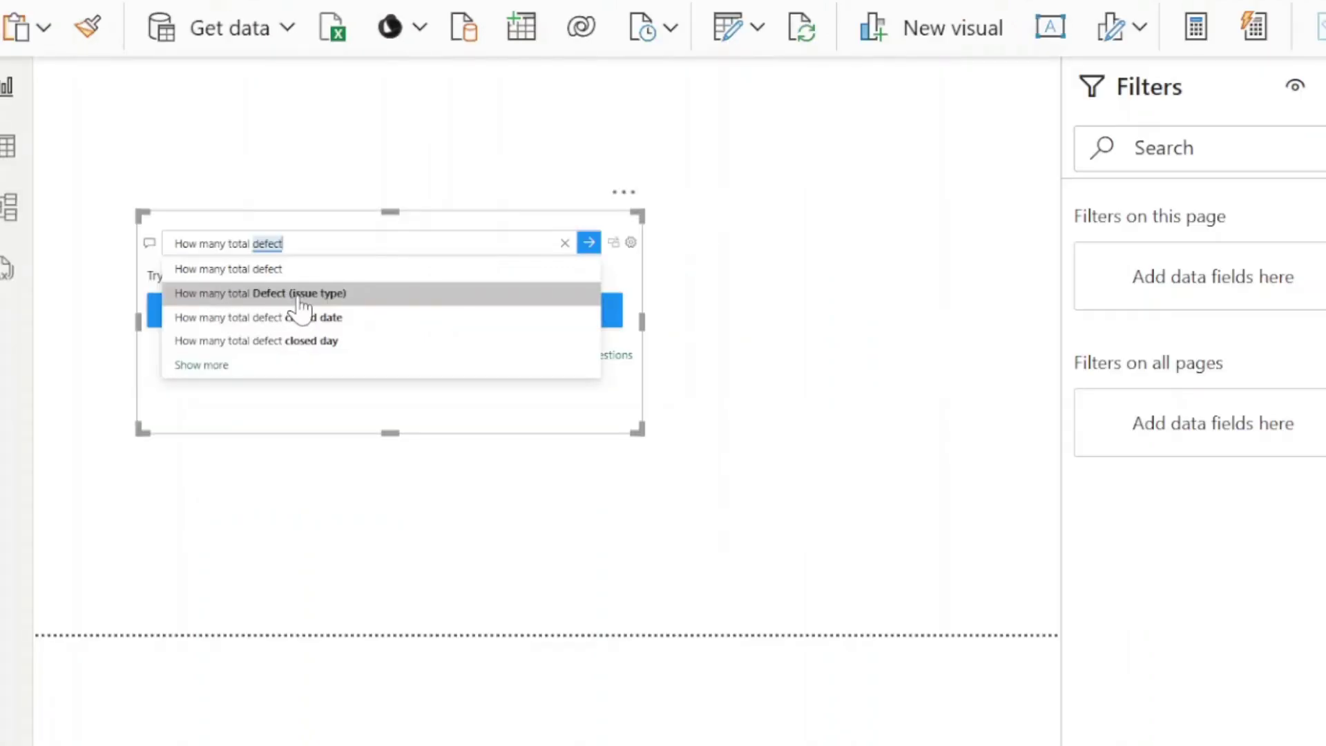
left_click(299, 309)
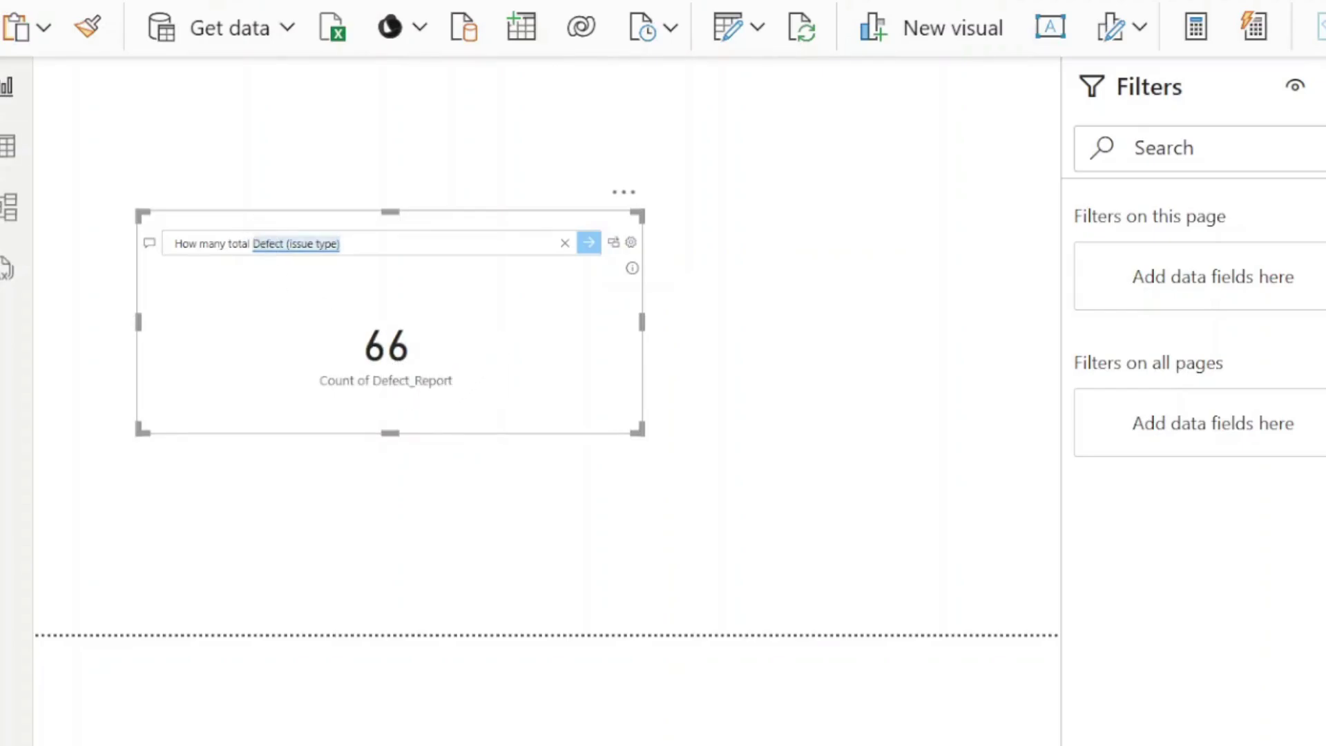
Step: Replace 'Defect' with 'Invalid' in the question to get 14, then enlarge the visual
left_click(266, 249)
double_click(266, 249)
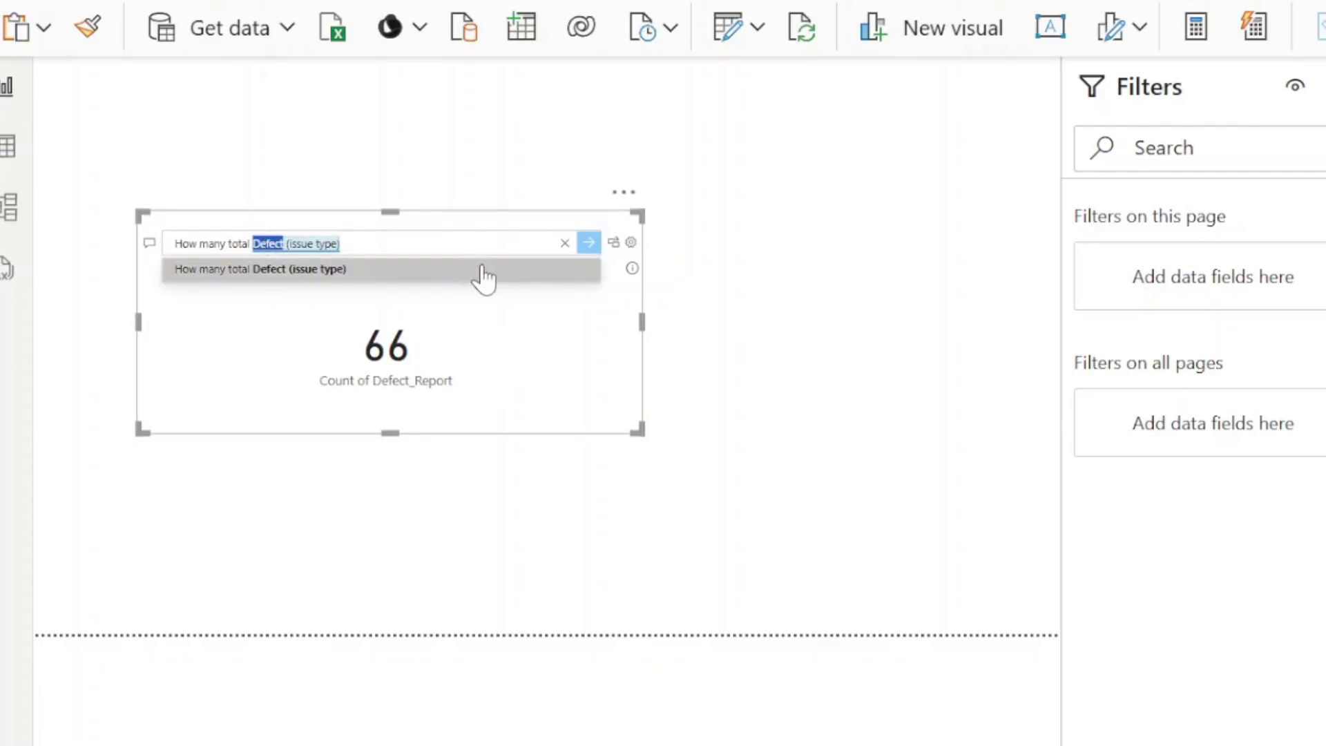
type("Invalid")
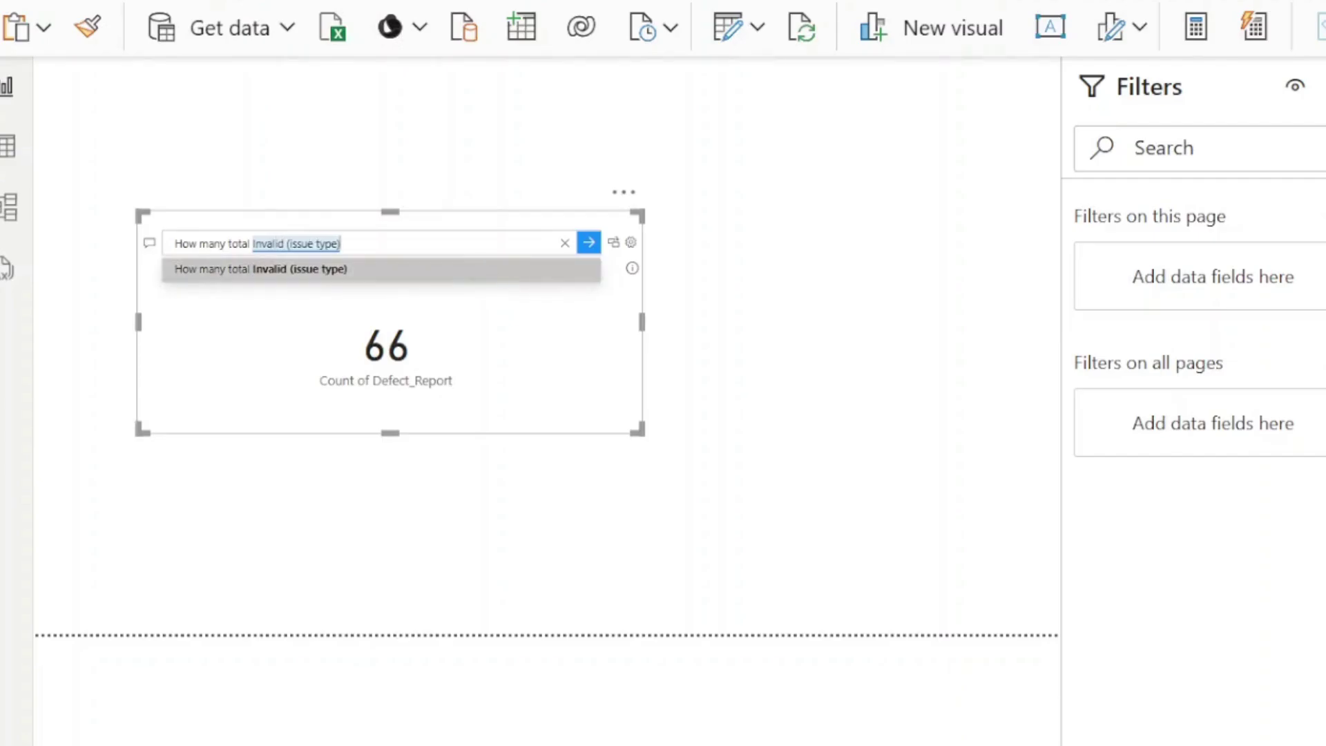
key("Return")
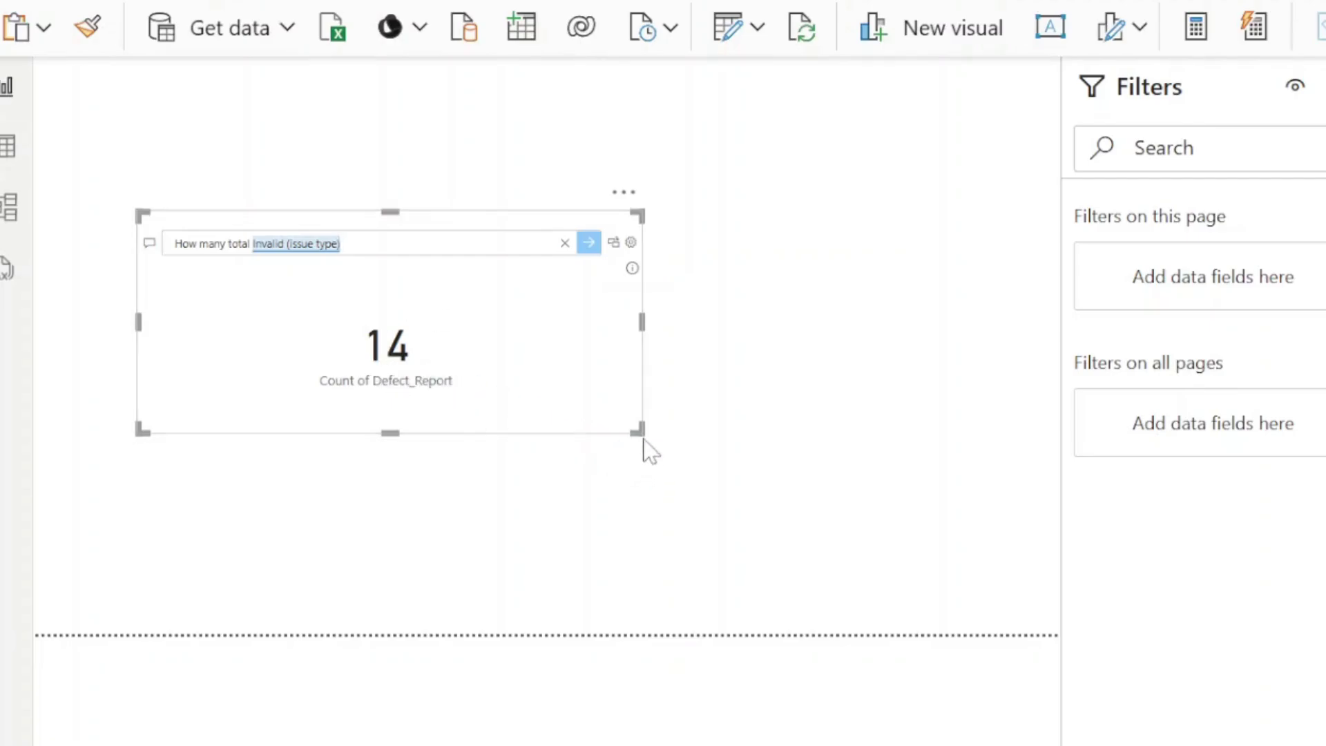
left_click_drag(636, 429, 718, 566)
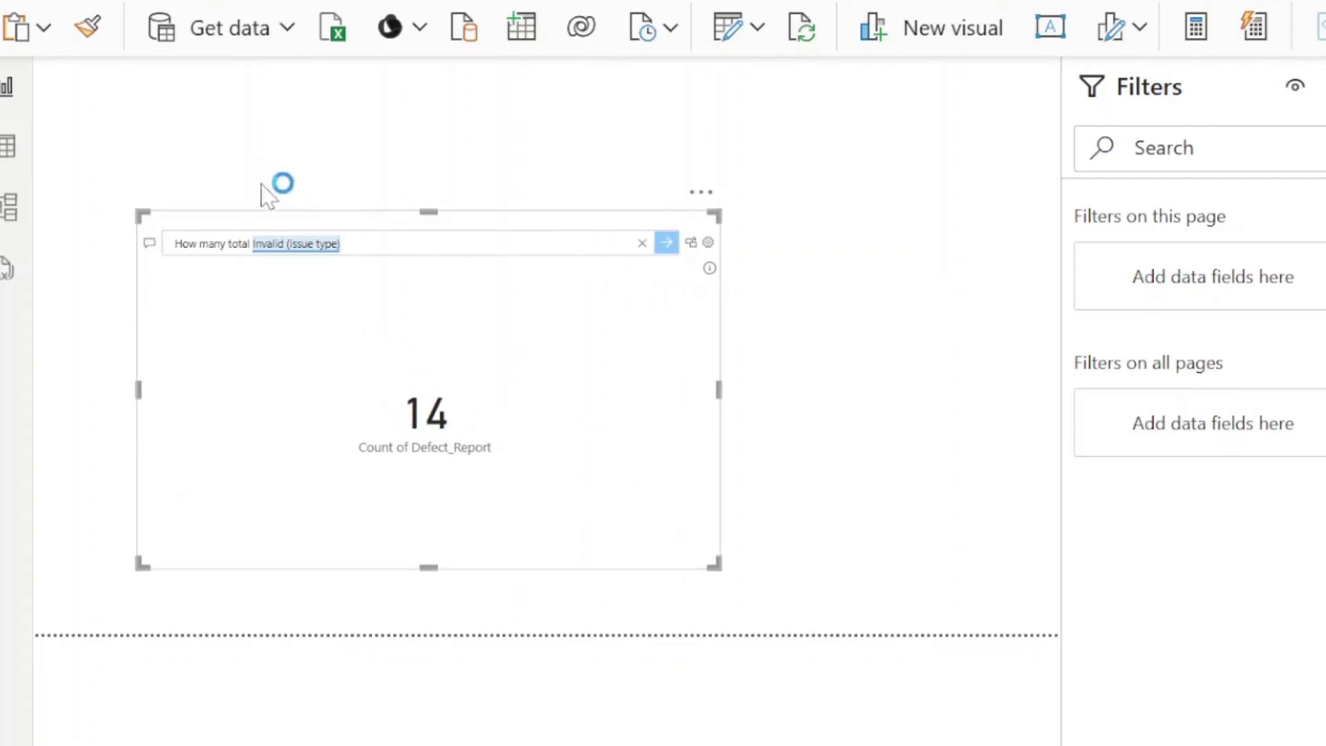
Step: Convert the Q&A answer into a standard card, moved top-left and shrunk
left_click(691, 243)
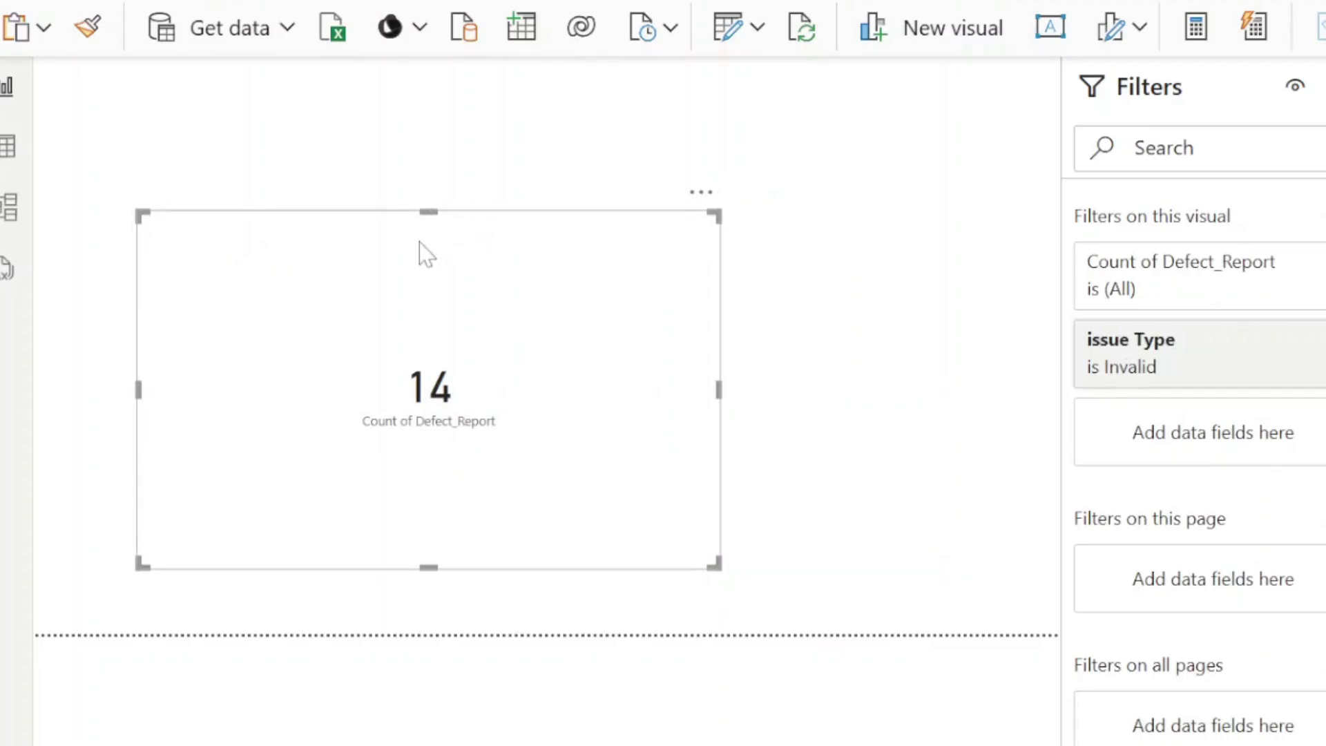
left_click_drag(396, 260, 317, 134)
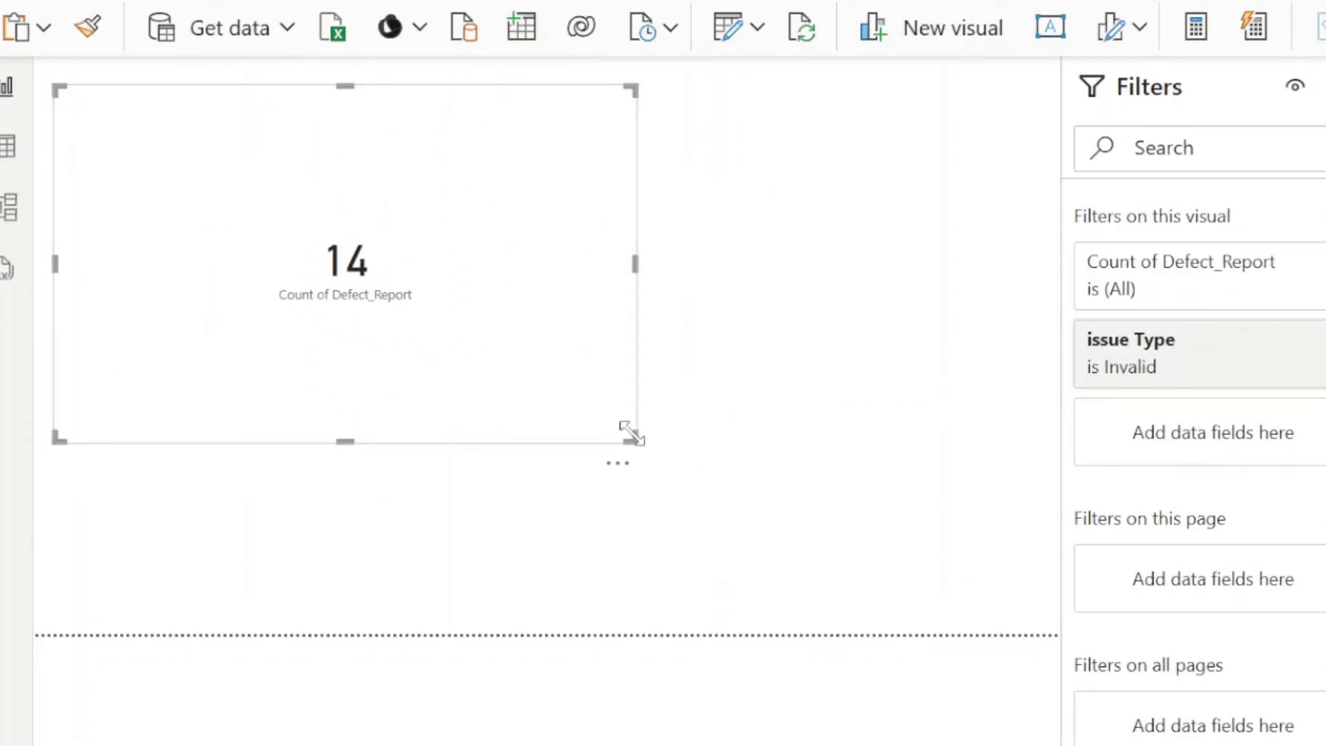
left_click_drag(630, 433, 386, 243)
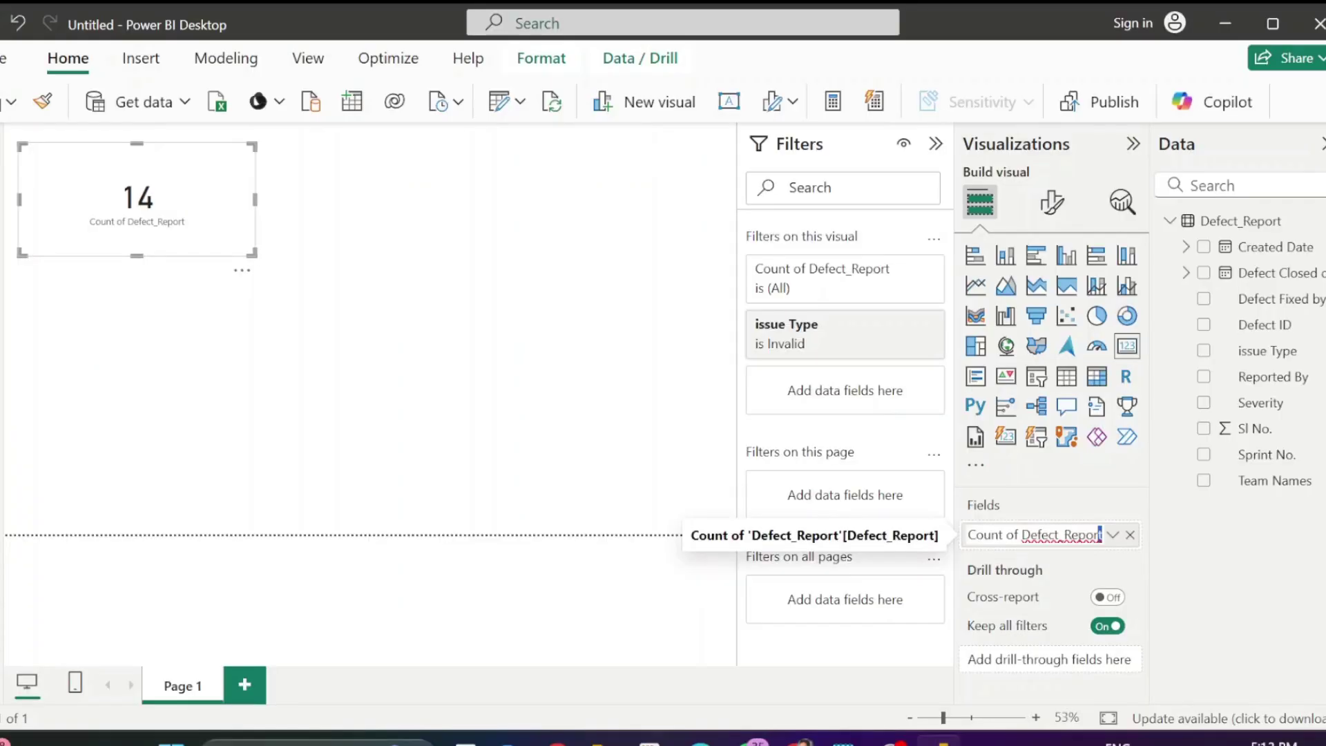
Step: Rename the card's field label to 'Count of Invalid defects'
key("shift+Left")
key("shift+Left")
key("shift+Left")
key("shift+Left")
key("shift+Left")
key("shift+Left")
key("shift+Left")
key("shift+Left")
key("shift+Left")
key("shift+Left")
key("shift+Left")
key("shift+Left")
type("Inv")
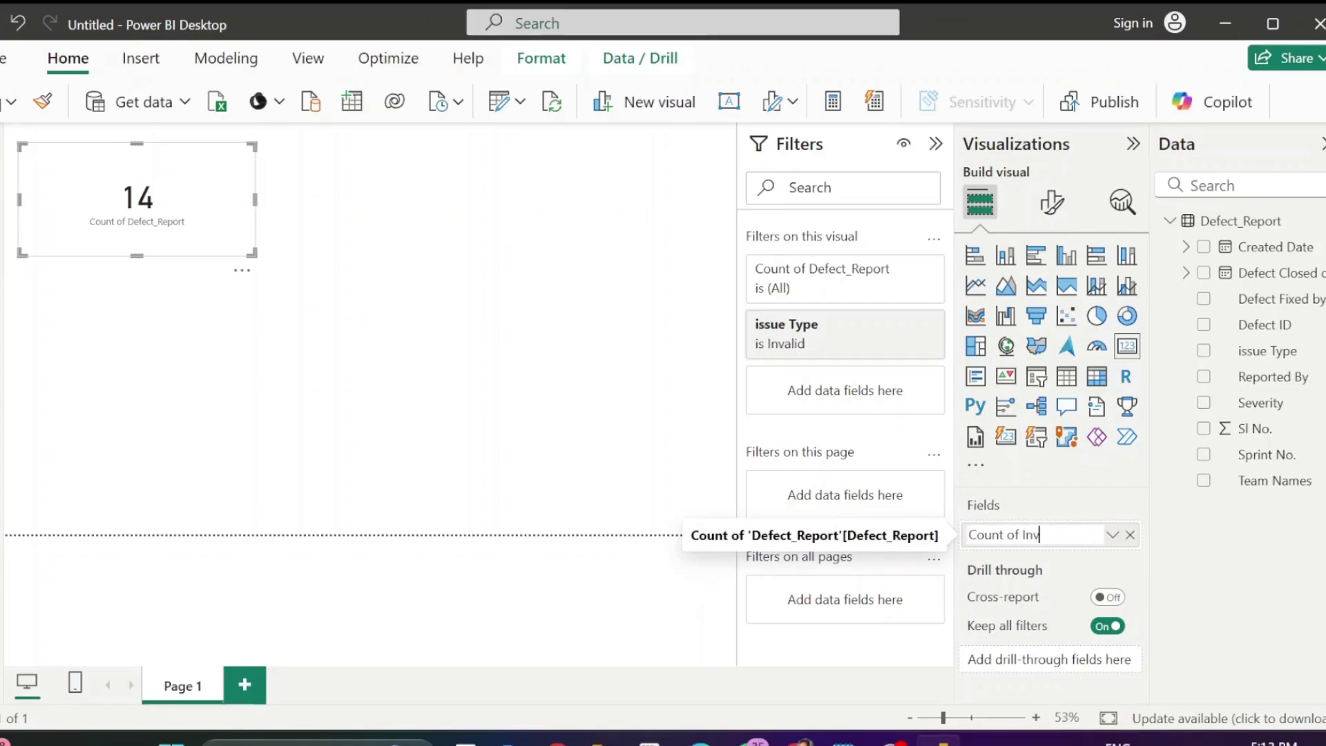
type("alid de")
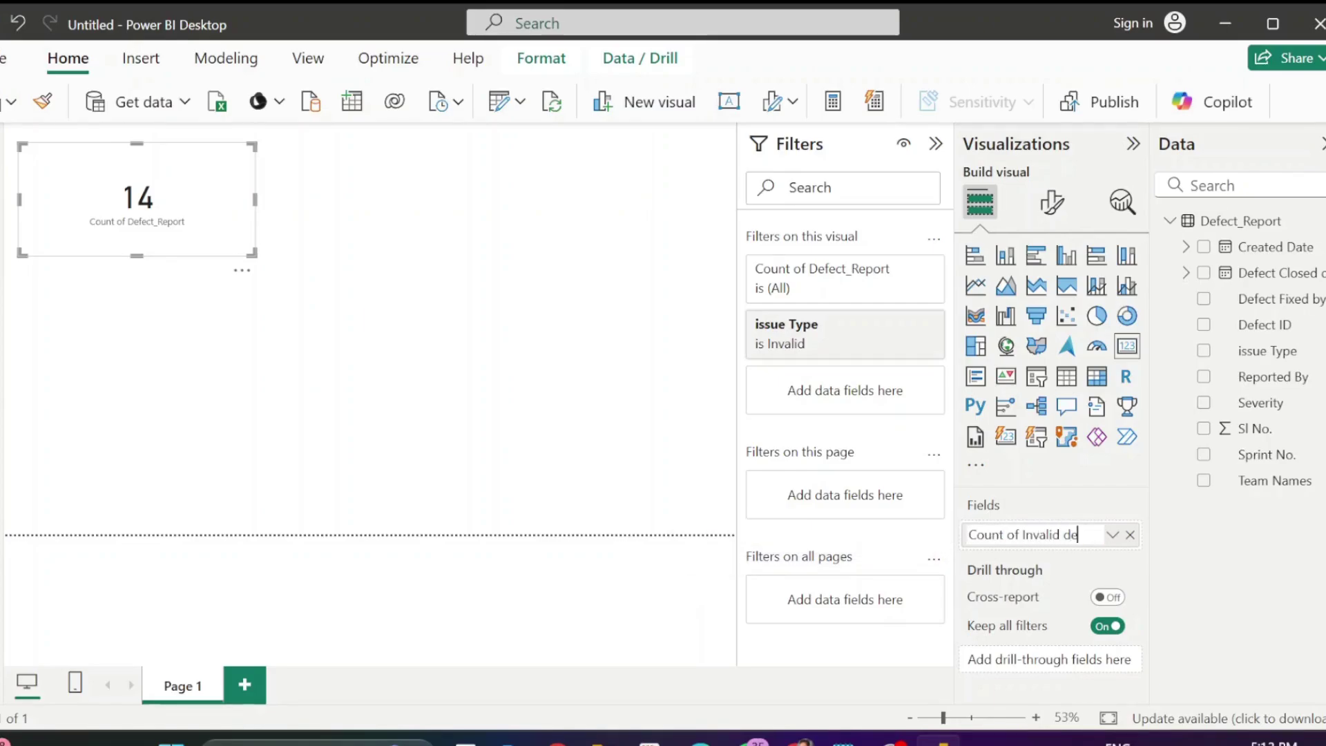
type("fects")
key("Return")
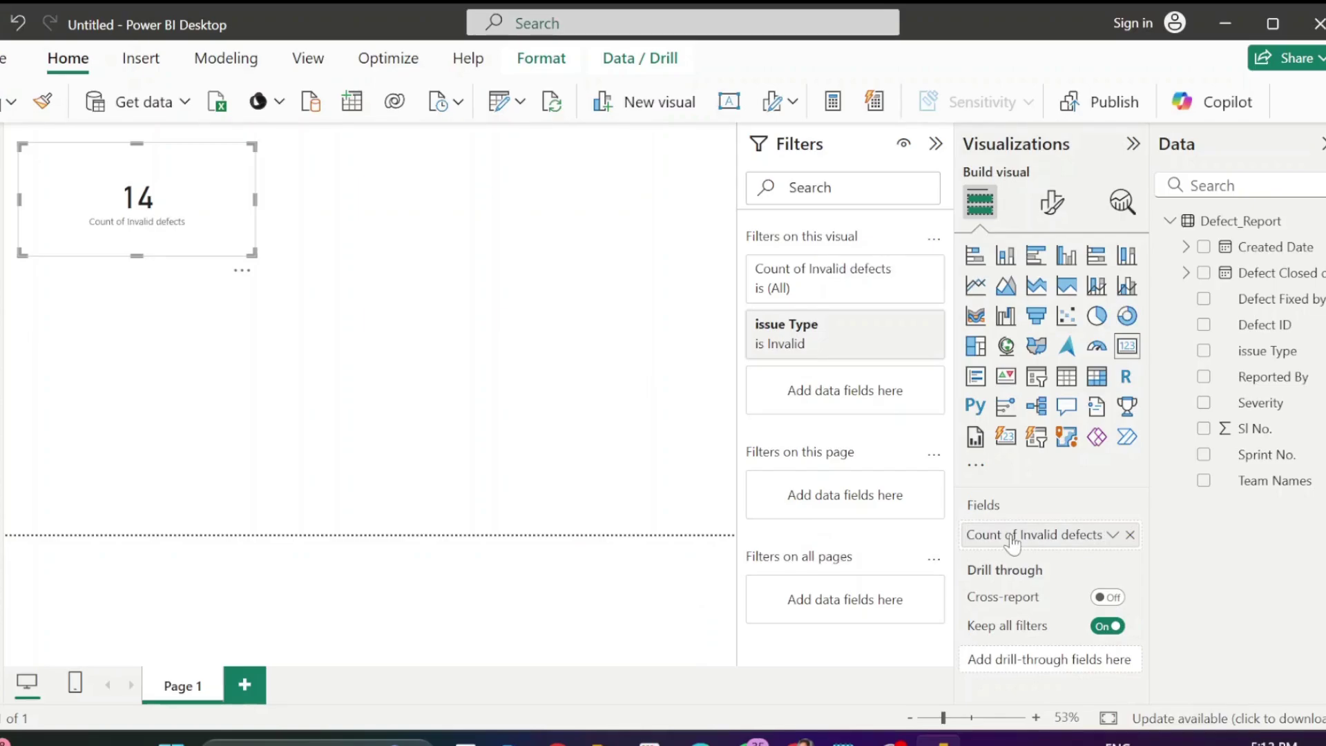
left_click(258, 264)
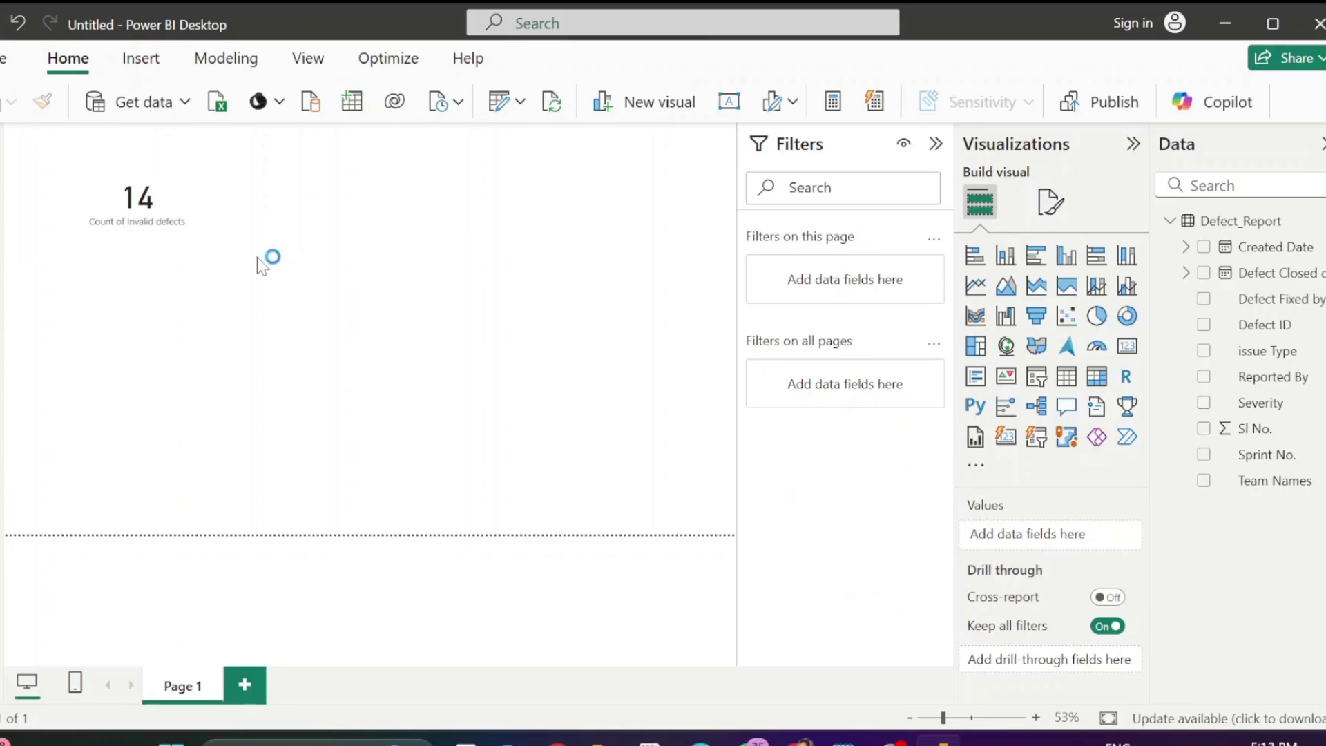
Step: Hide the filters, add a Q&A visual, and type 'Create a column chart for count of Defect reported by'
left_click(935, 144)
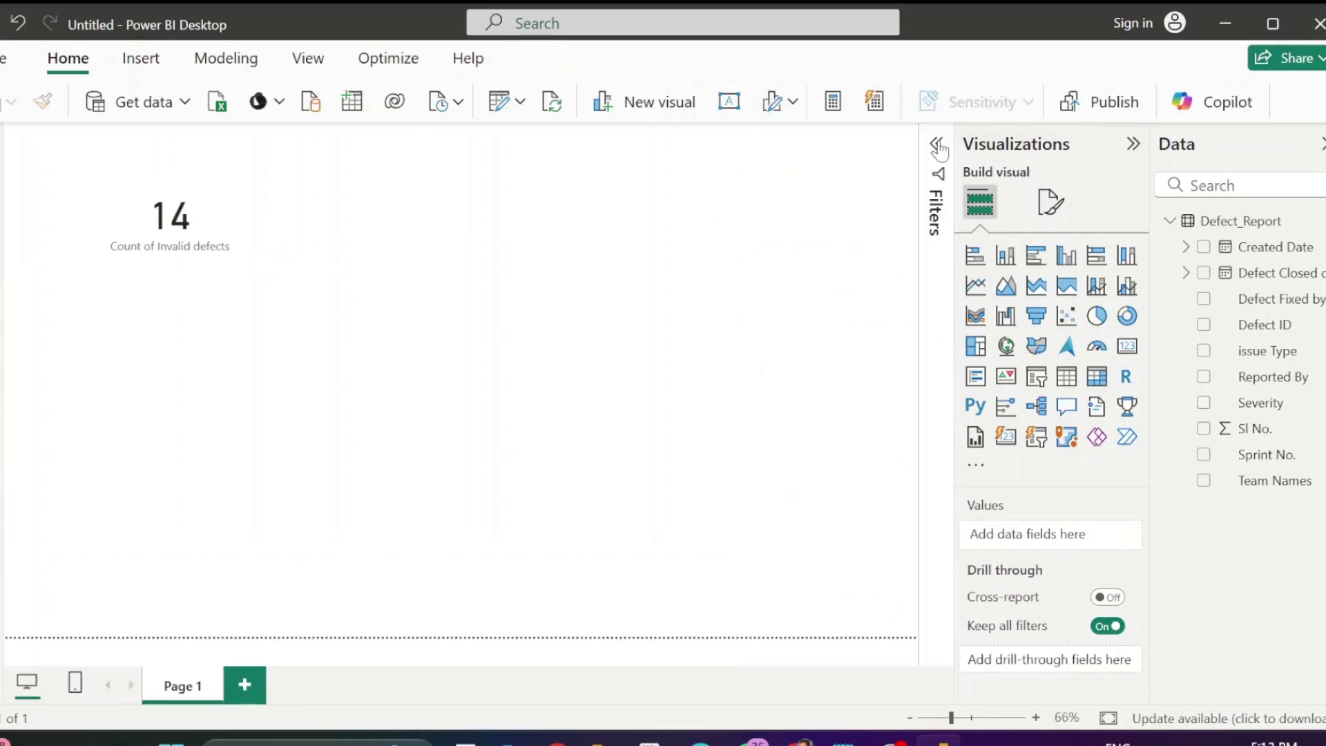
left_click(1067, 409)
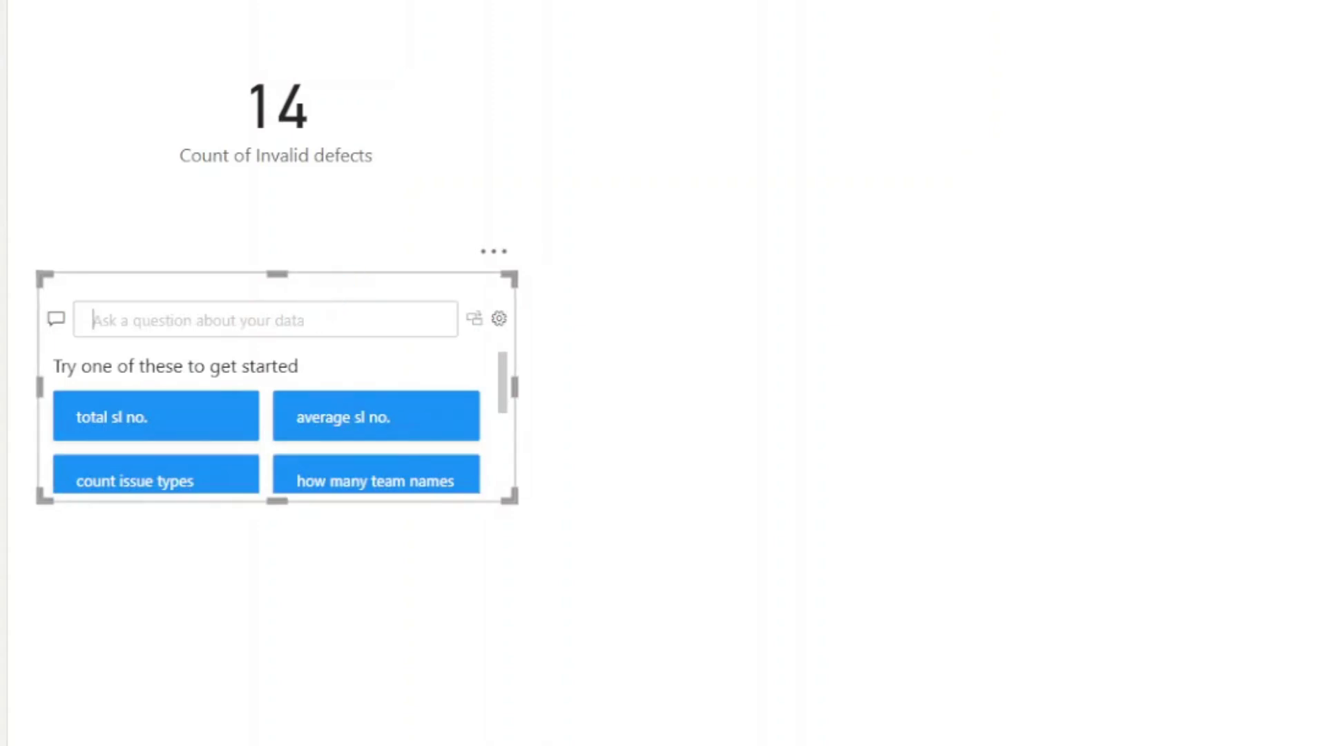
type("Crea")
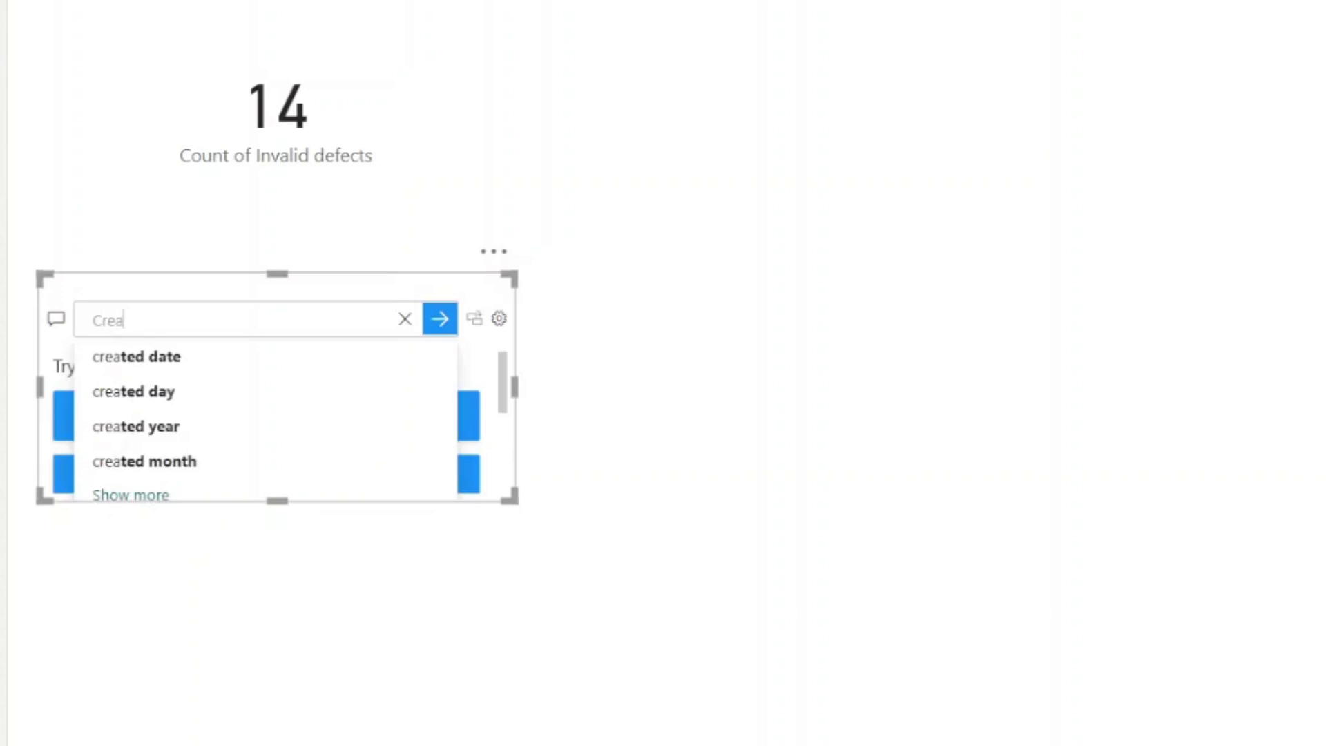
type("te a colum")
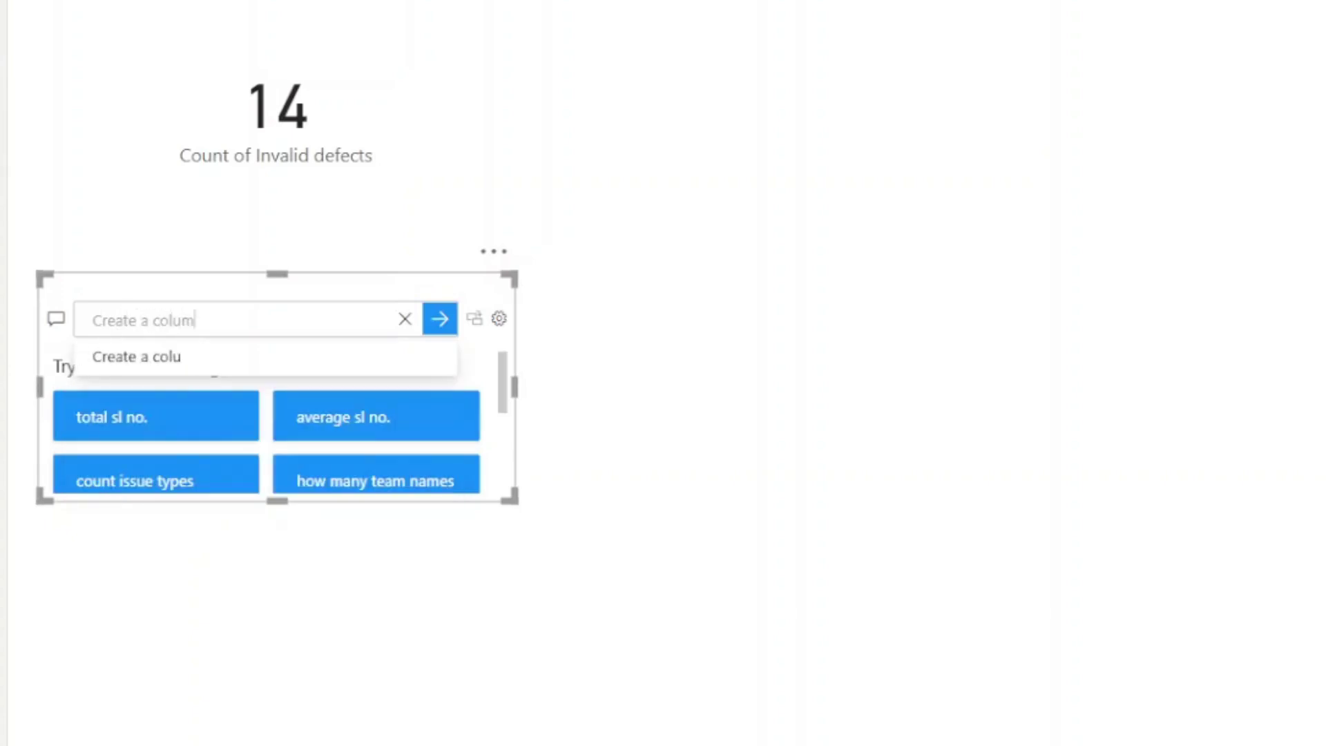
type("n chart ")
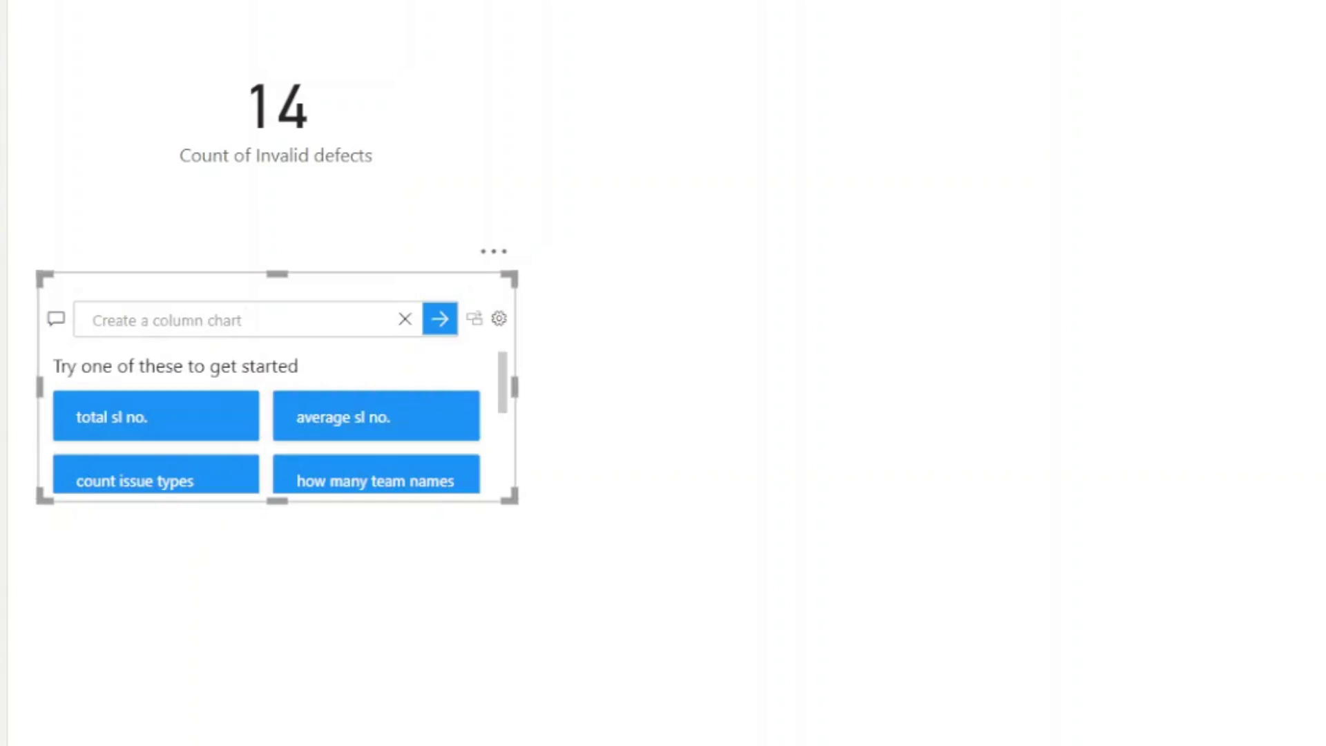
type("for")
type("count of")
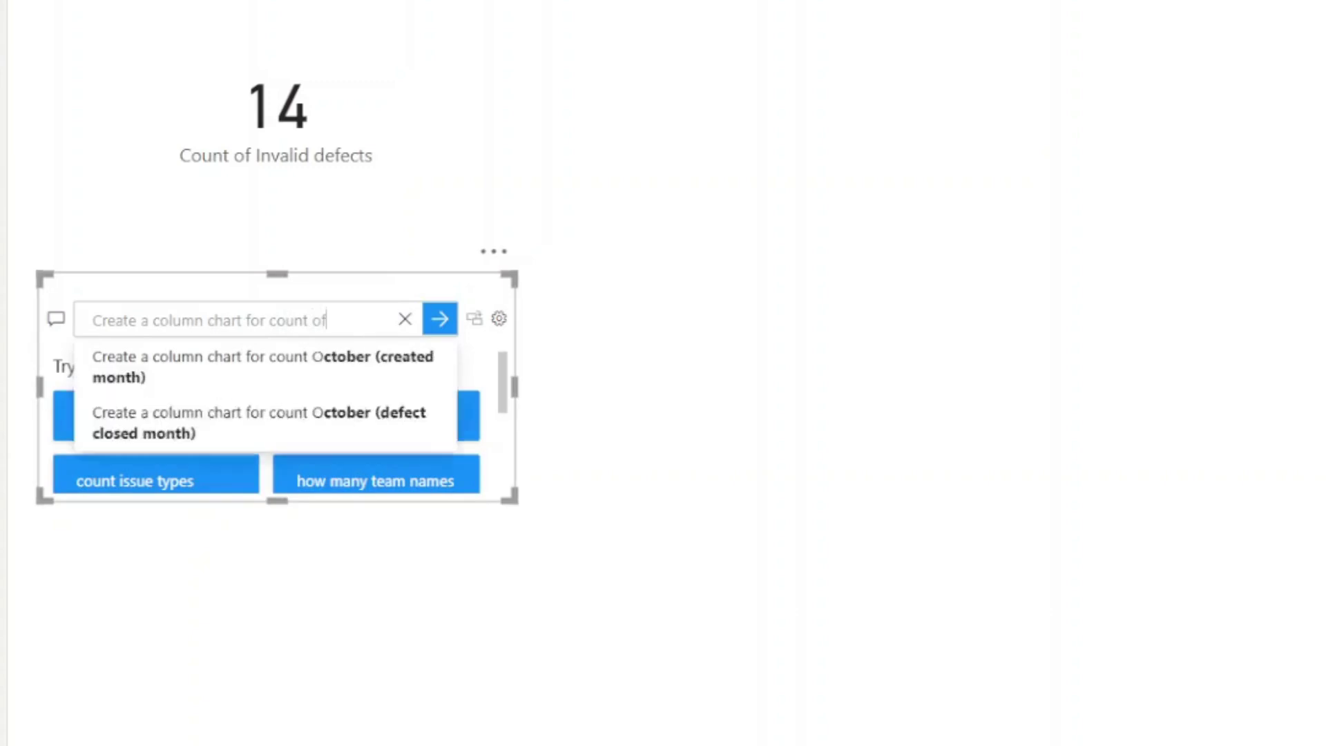
type(" Defect")
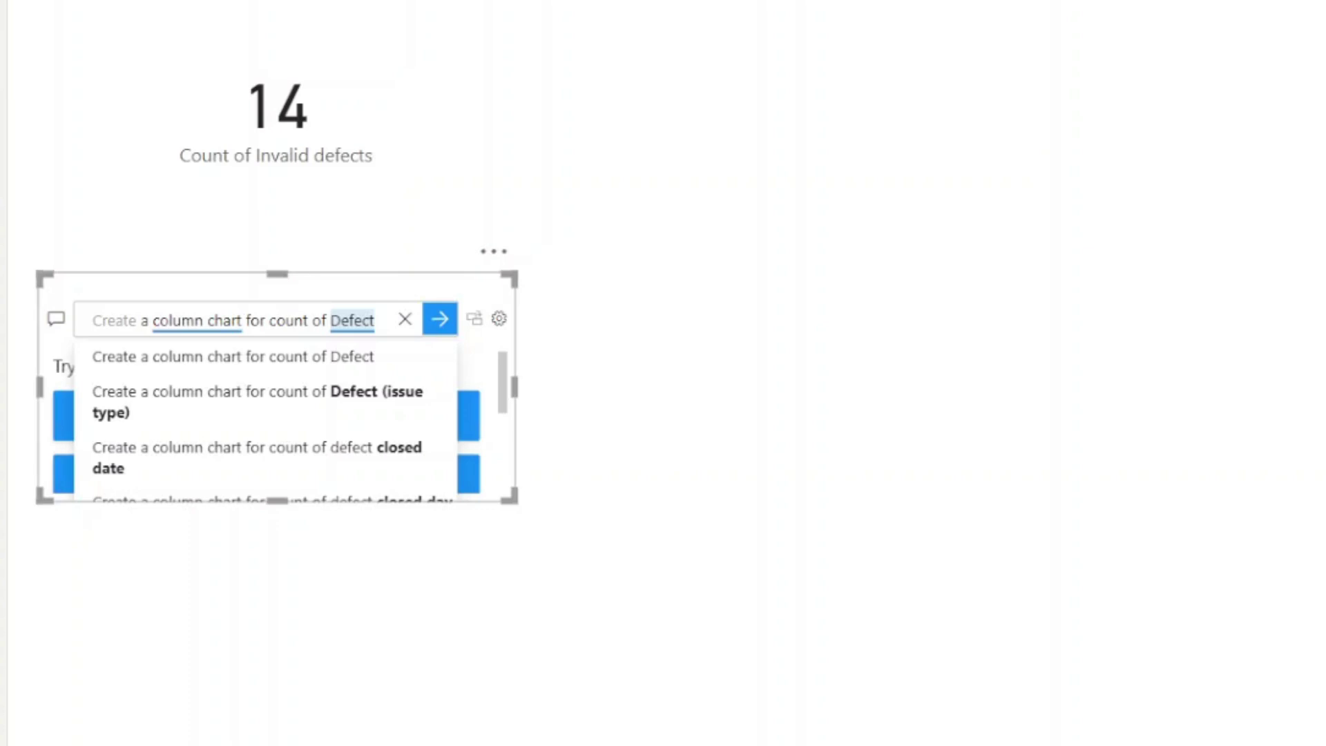
type(" re")
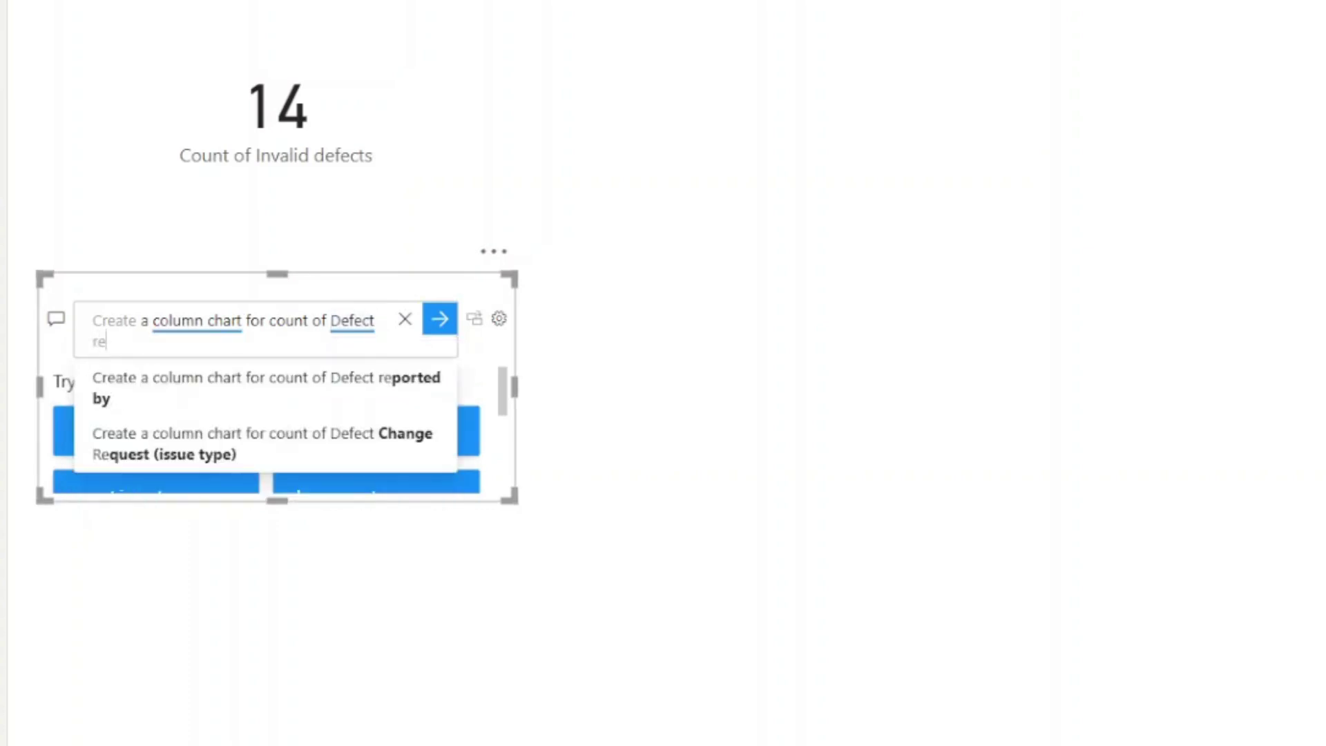
type("po")
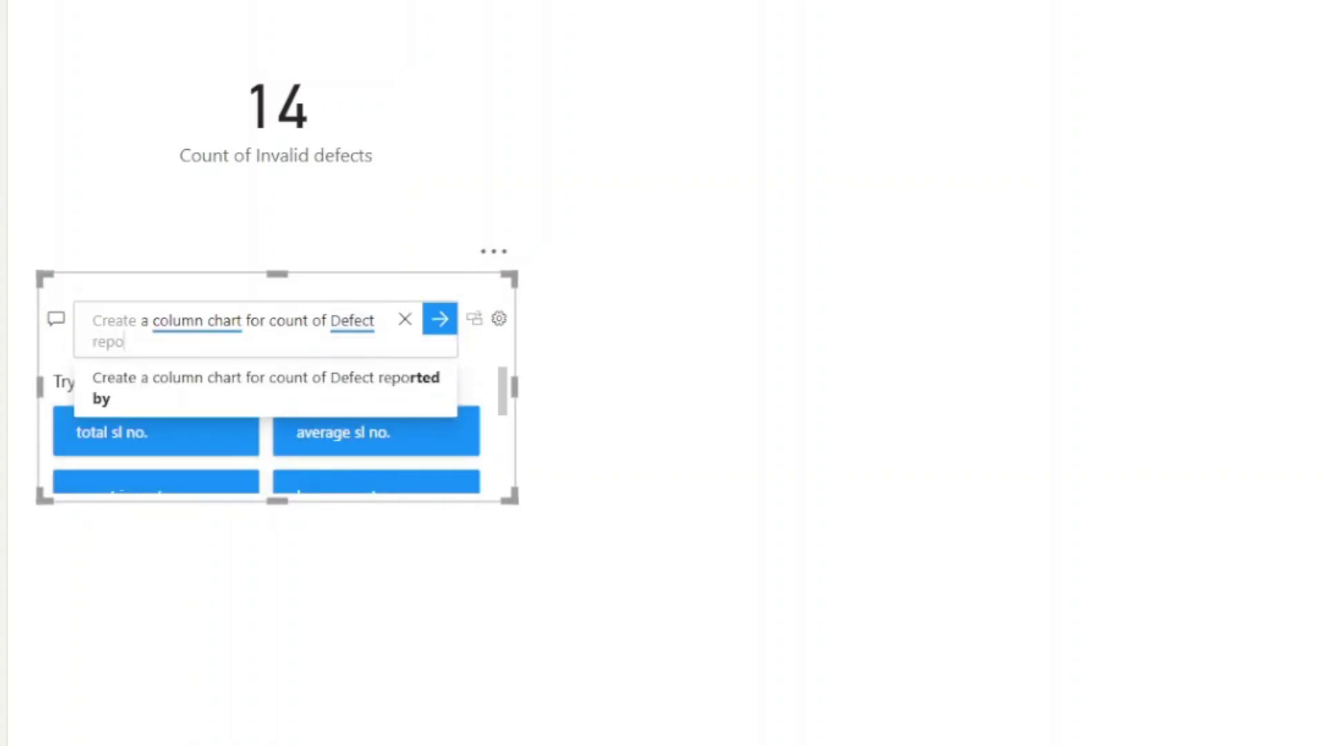
type("rted b")
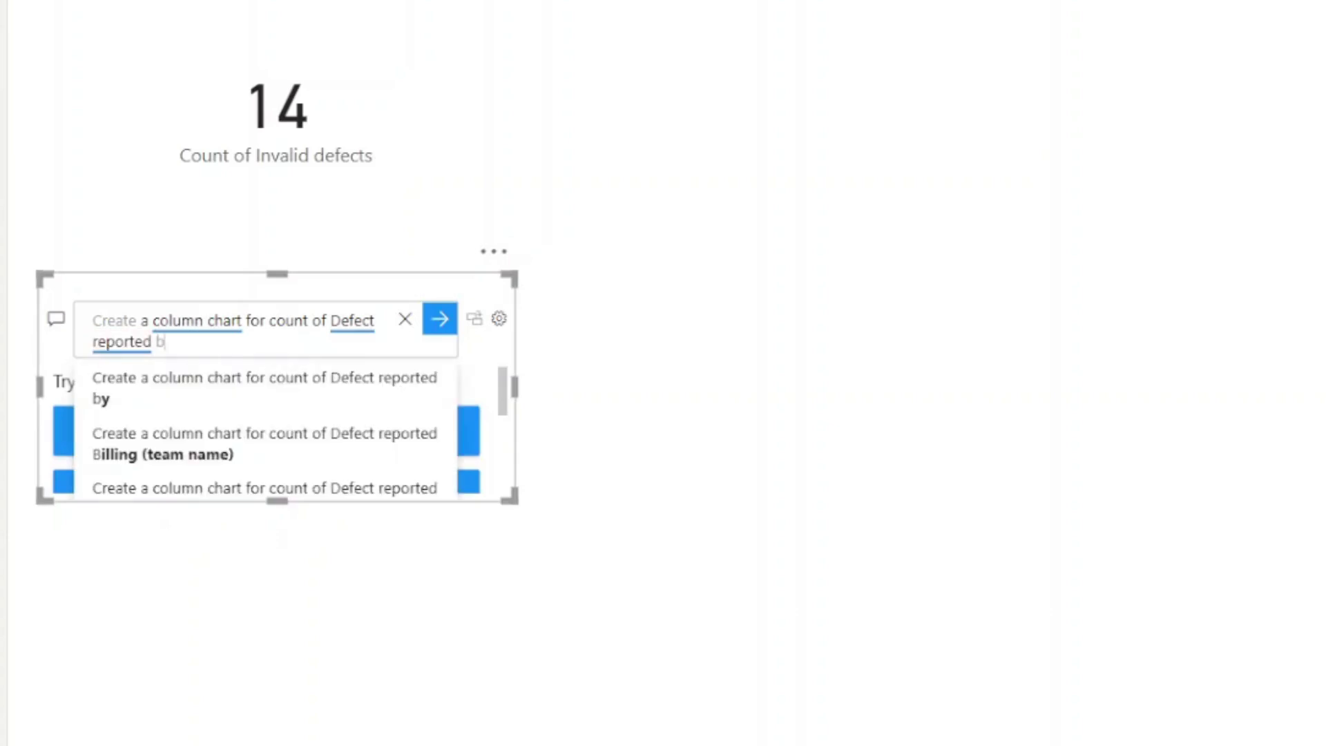
type("y")
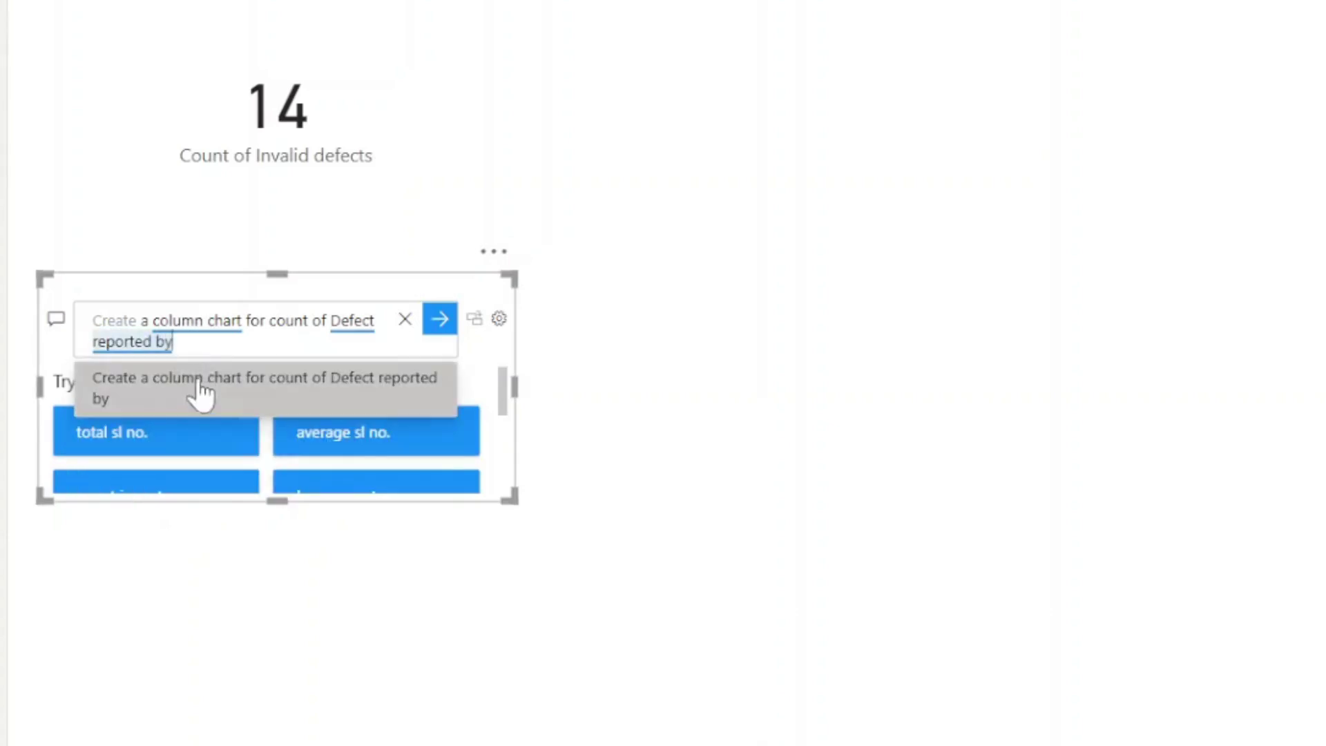
Step: Run the question and convert it into a standard Count of Defect ID by Reported By column chart, moved up
left_click(205, 398)
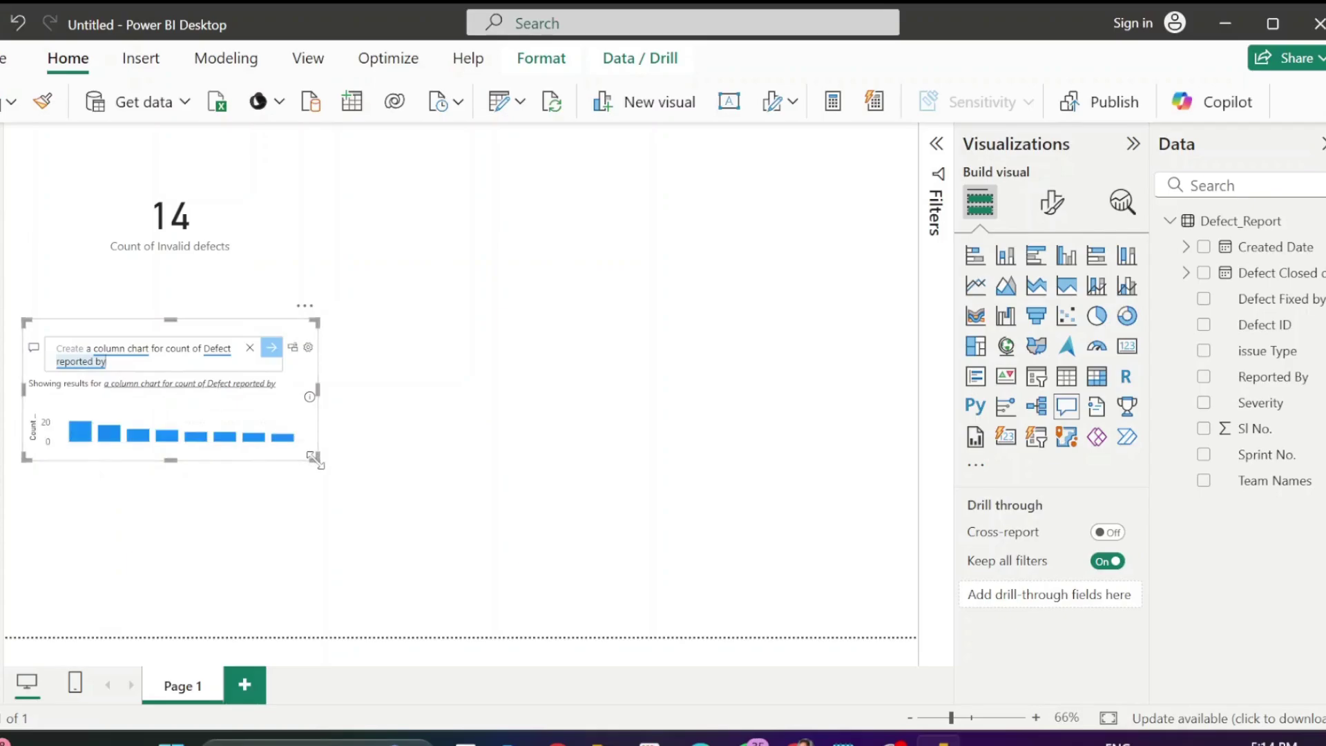
left_click_drag(314, 458, 352, 605)
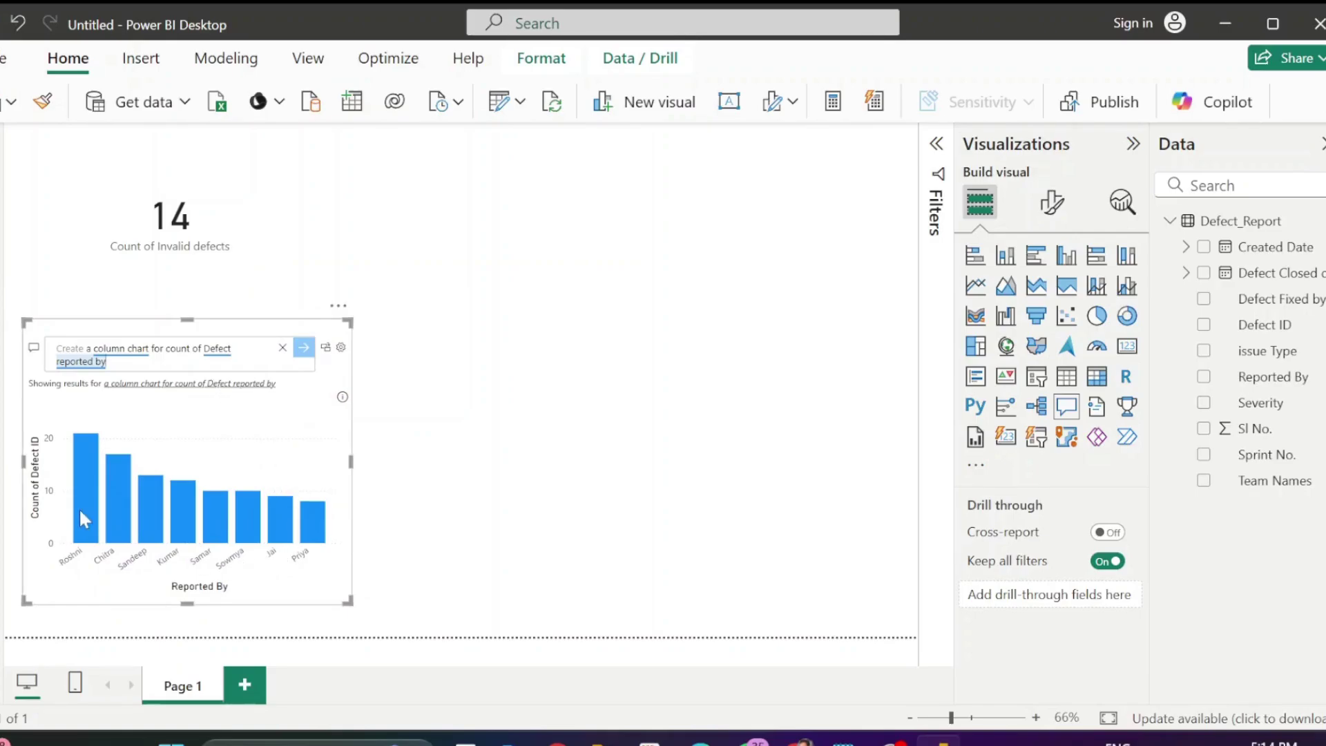
left_click(325, 348)
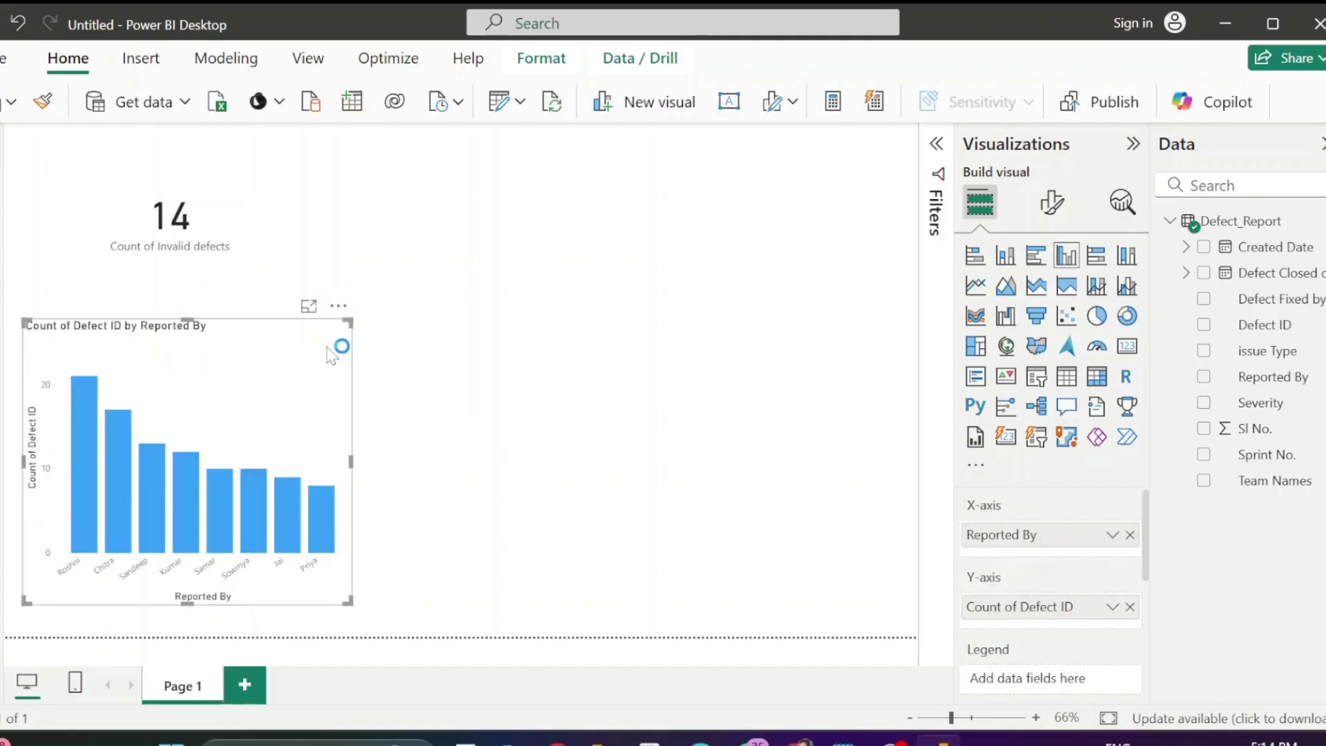
left_click_drag(257, 342, 247, 313)
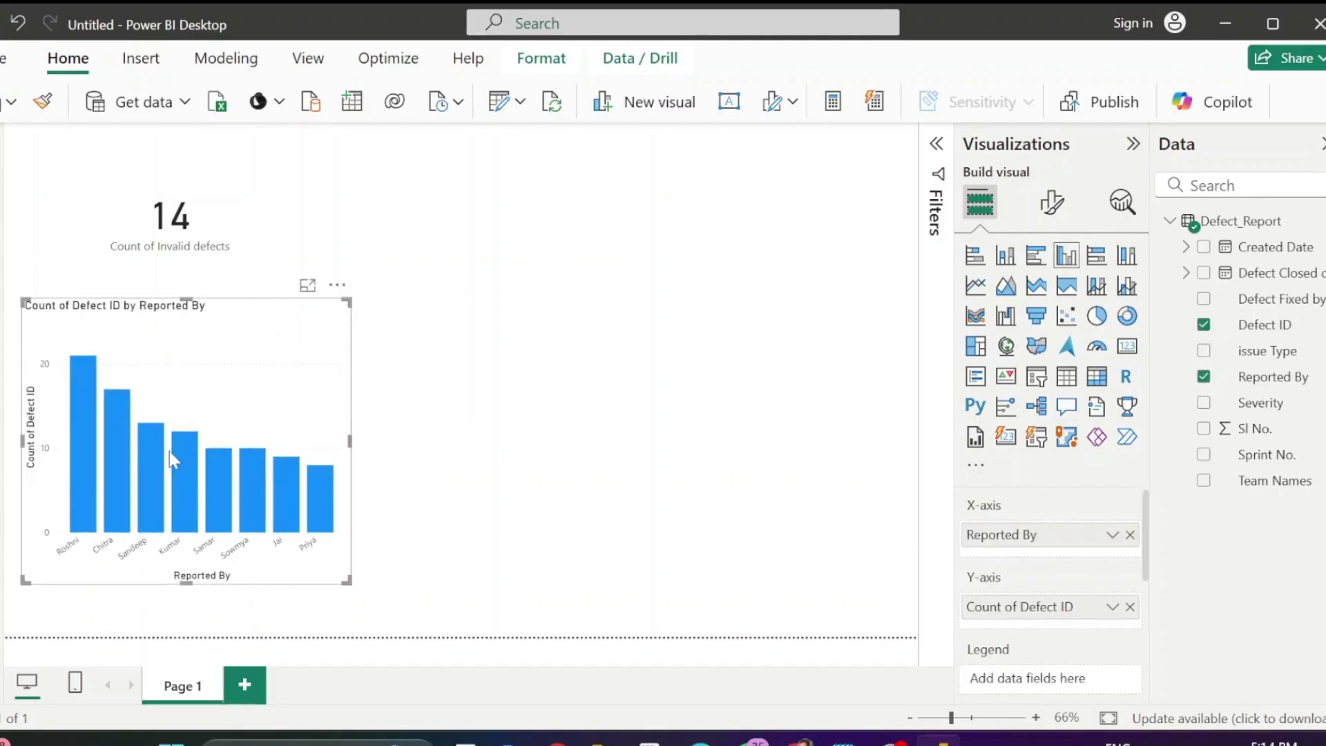
left_click(542, 295)
Step: Add two more Q&A visuals and widen the lower one
left_click(1067, 408)
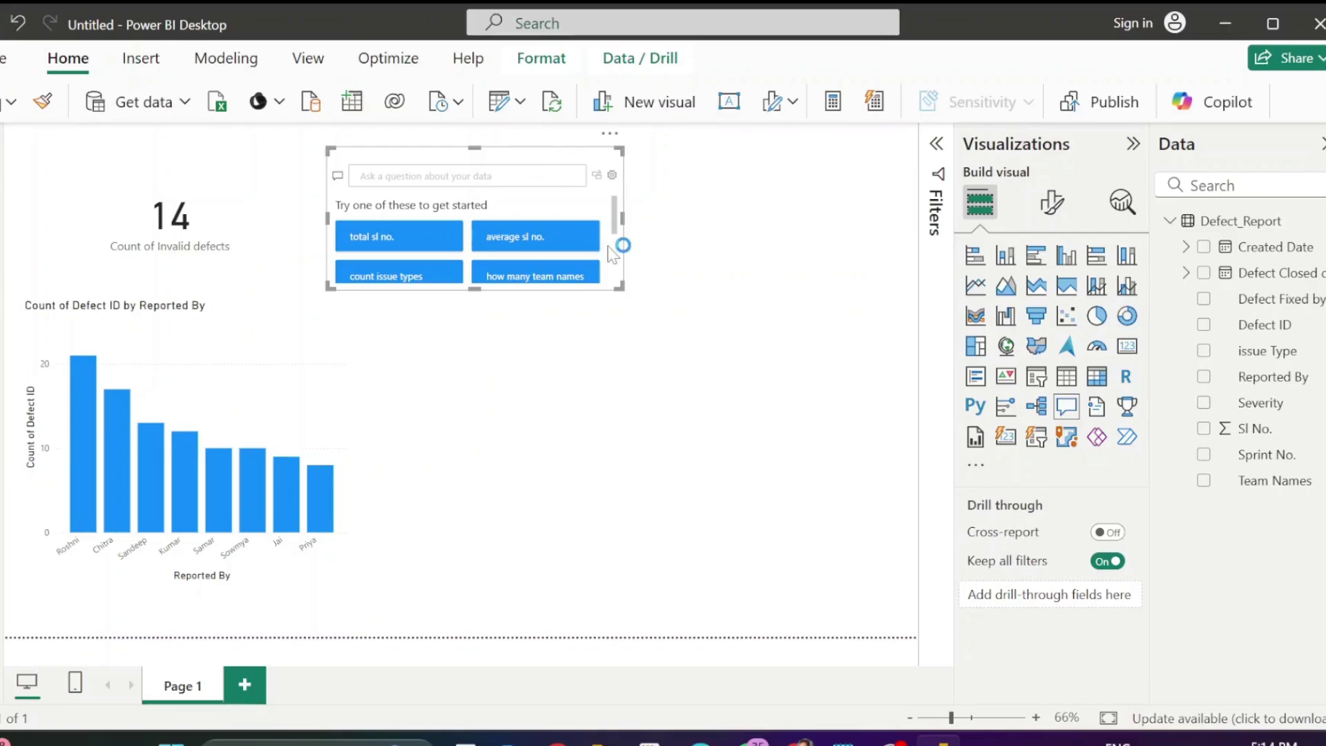
double_click(743, 362)
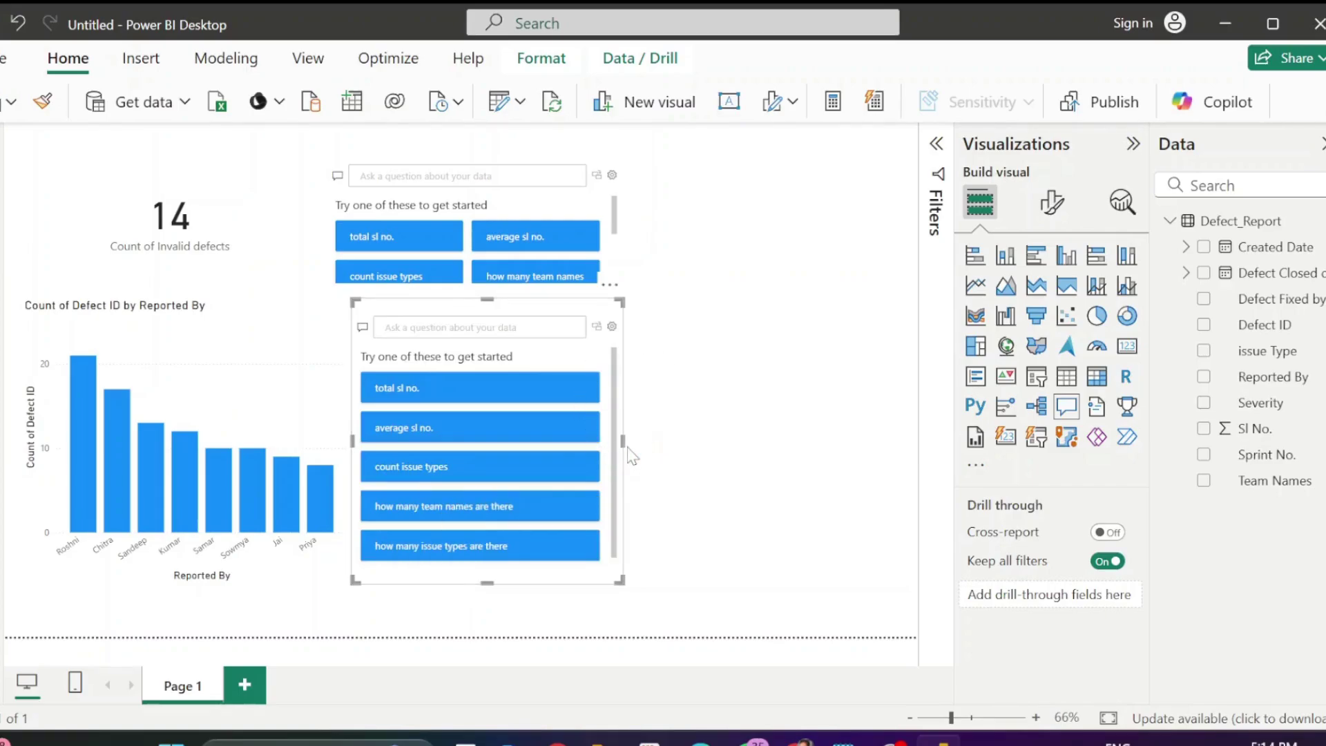
left_click_drag(622, 446, 890, 473)
Step: Ask 'Top 3 reporter by count of defect ID' in the wide Q&A visual
type("T")
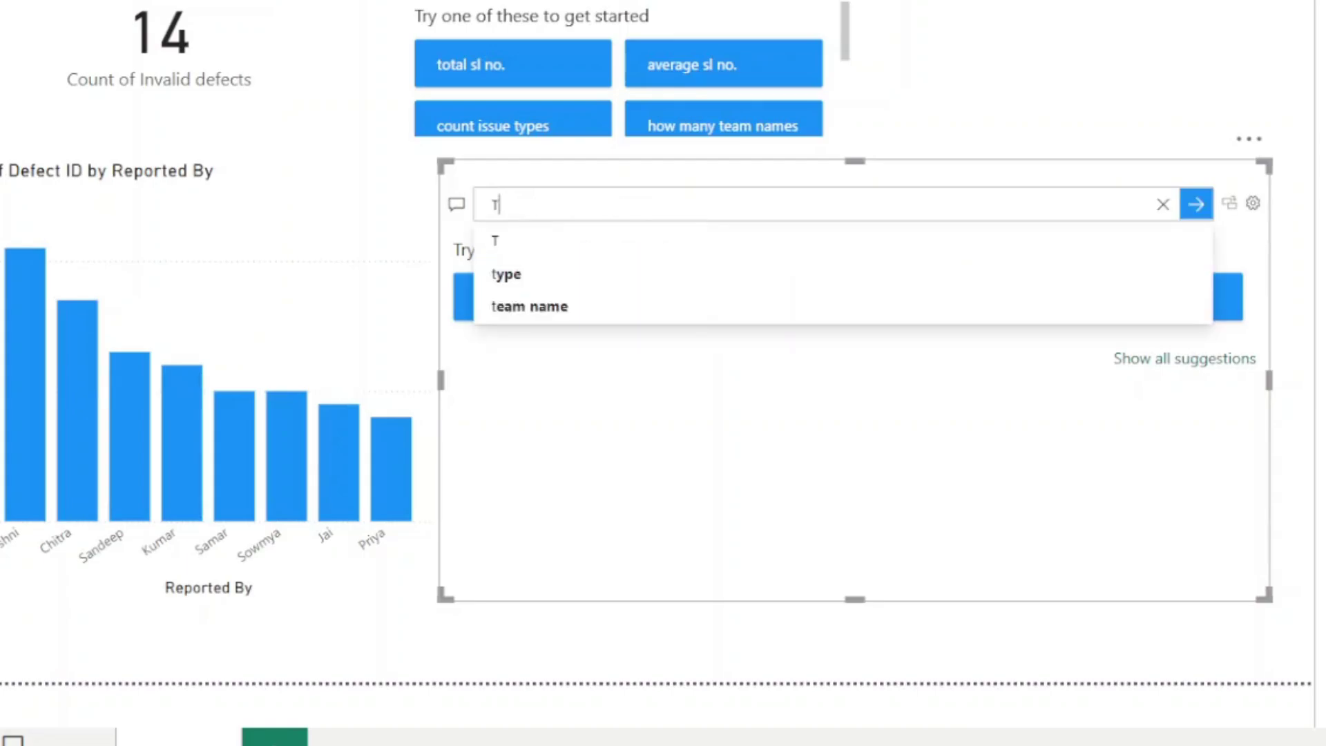
type("op 3 ")
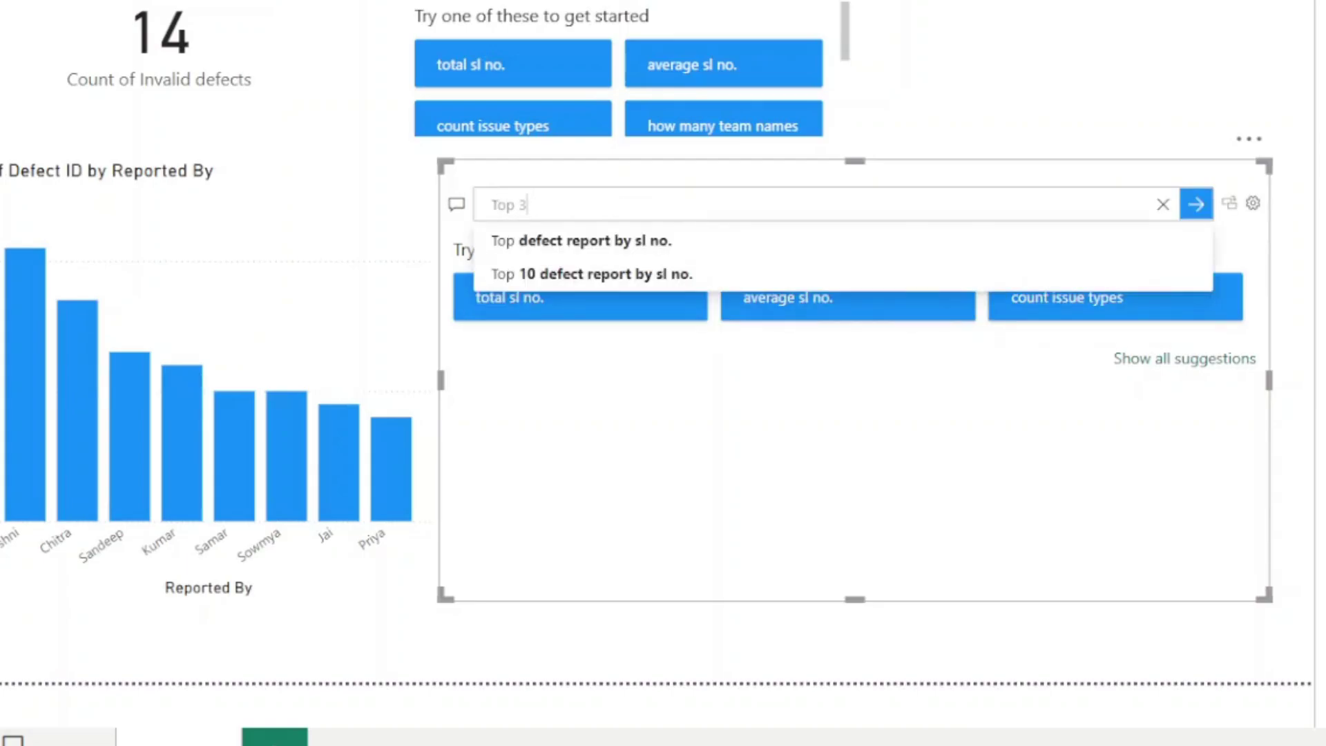
type("re")
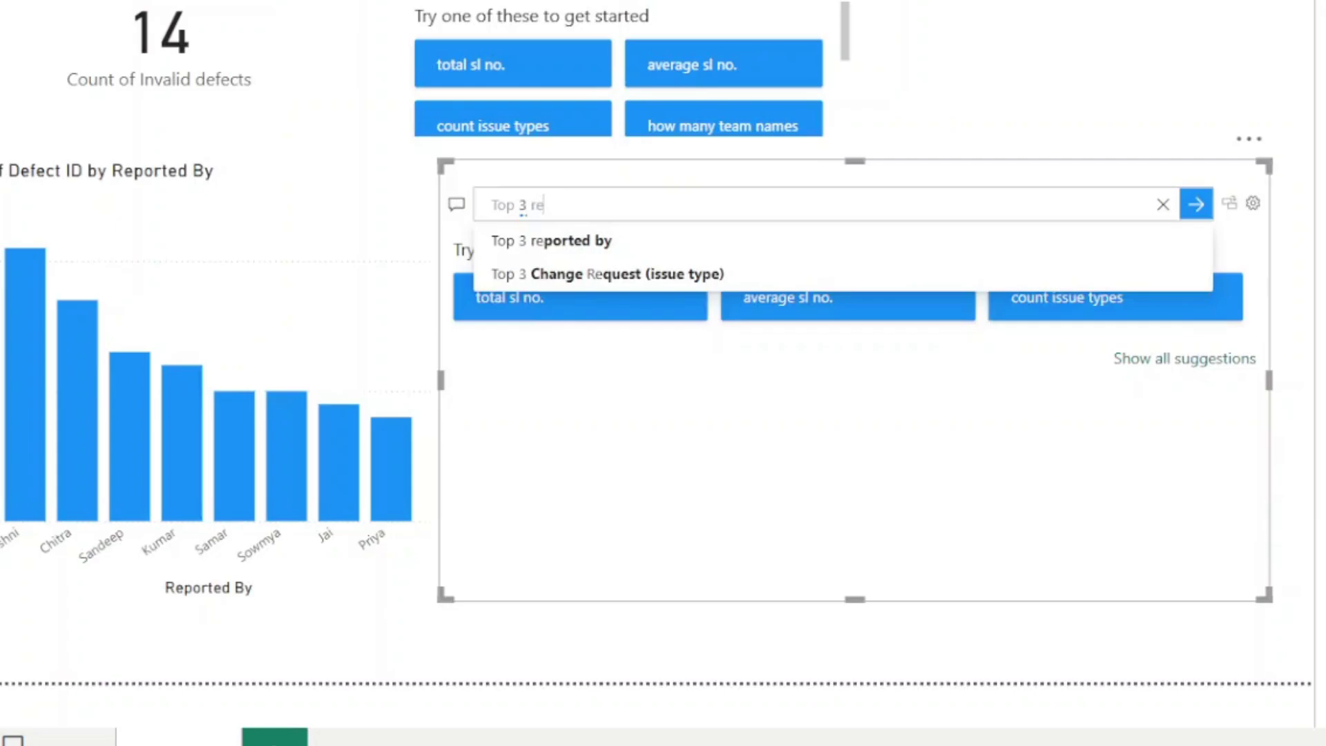
type("ported")
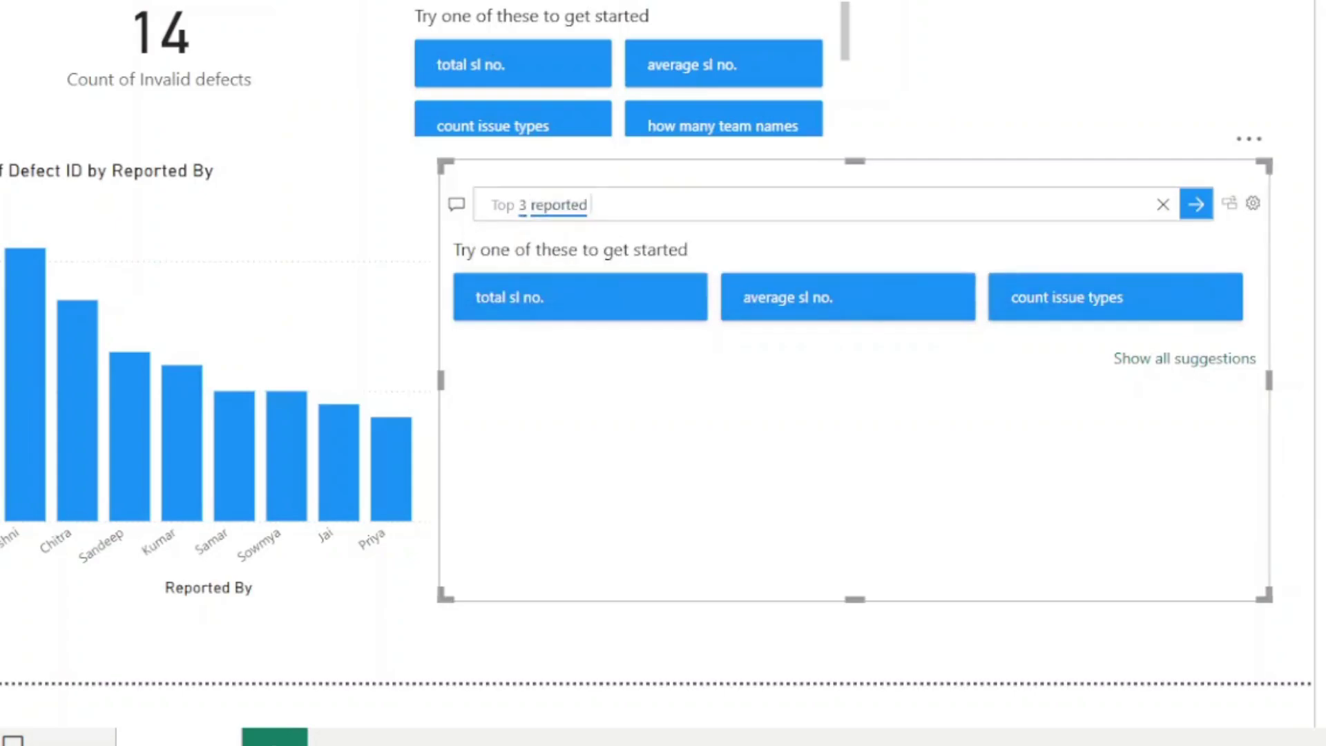
key("BackSpace")
type("r")
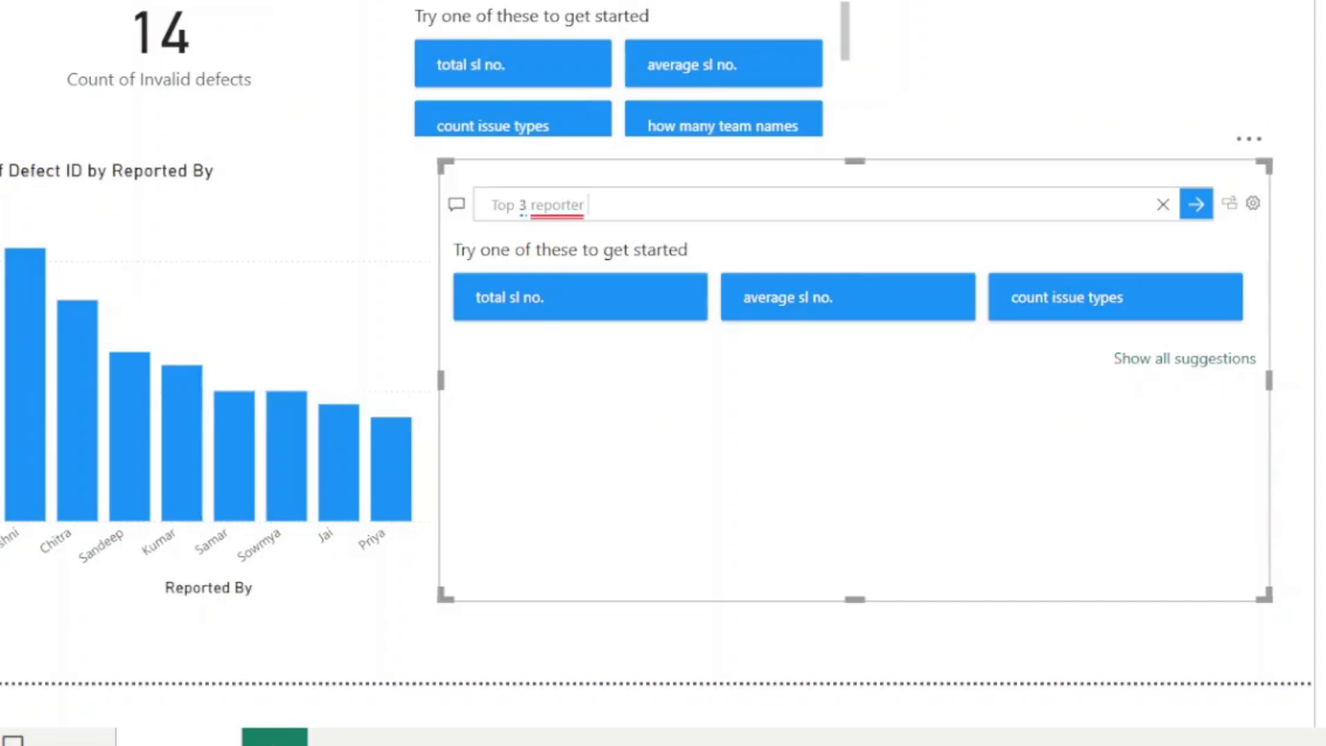
type(" by")
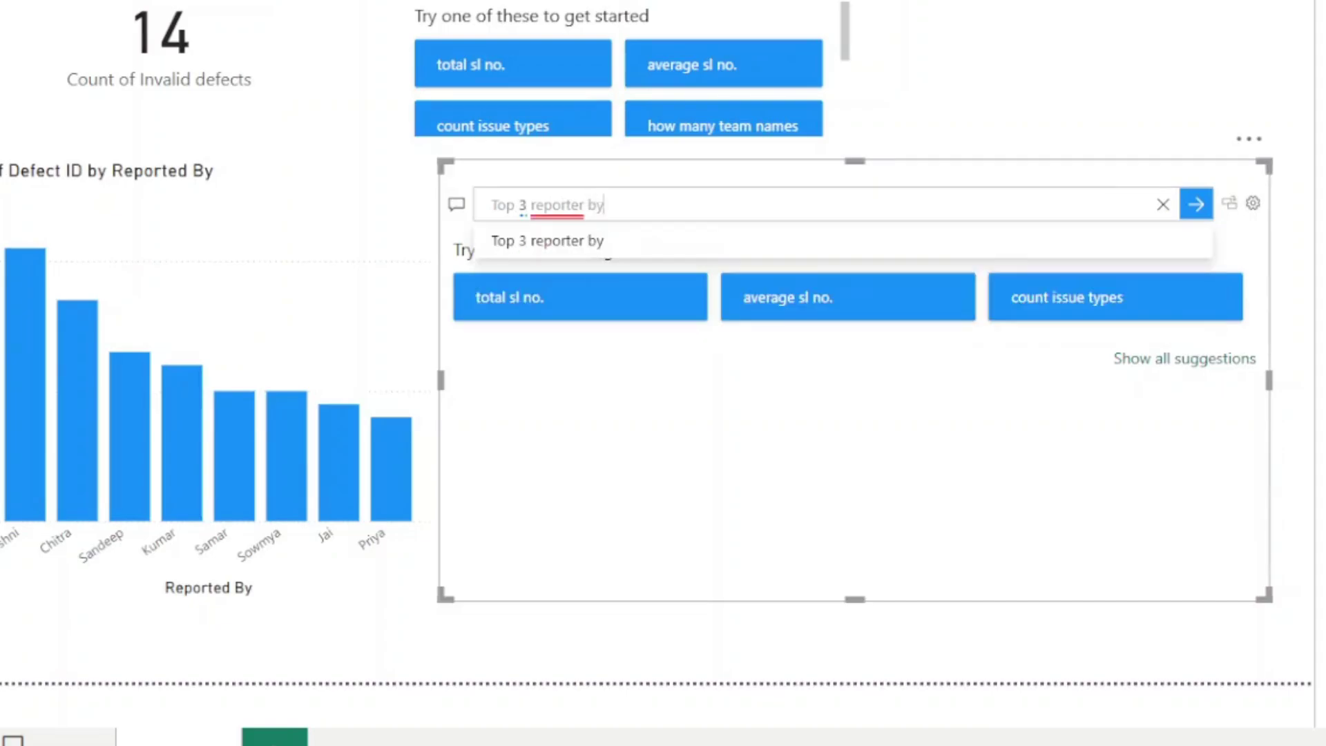
type("coun")
key("BackSpace")
key("BackSpace")
key("BackSpace")
key("BackSpace")
type("count ")
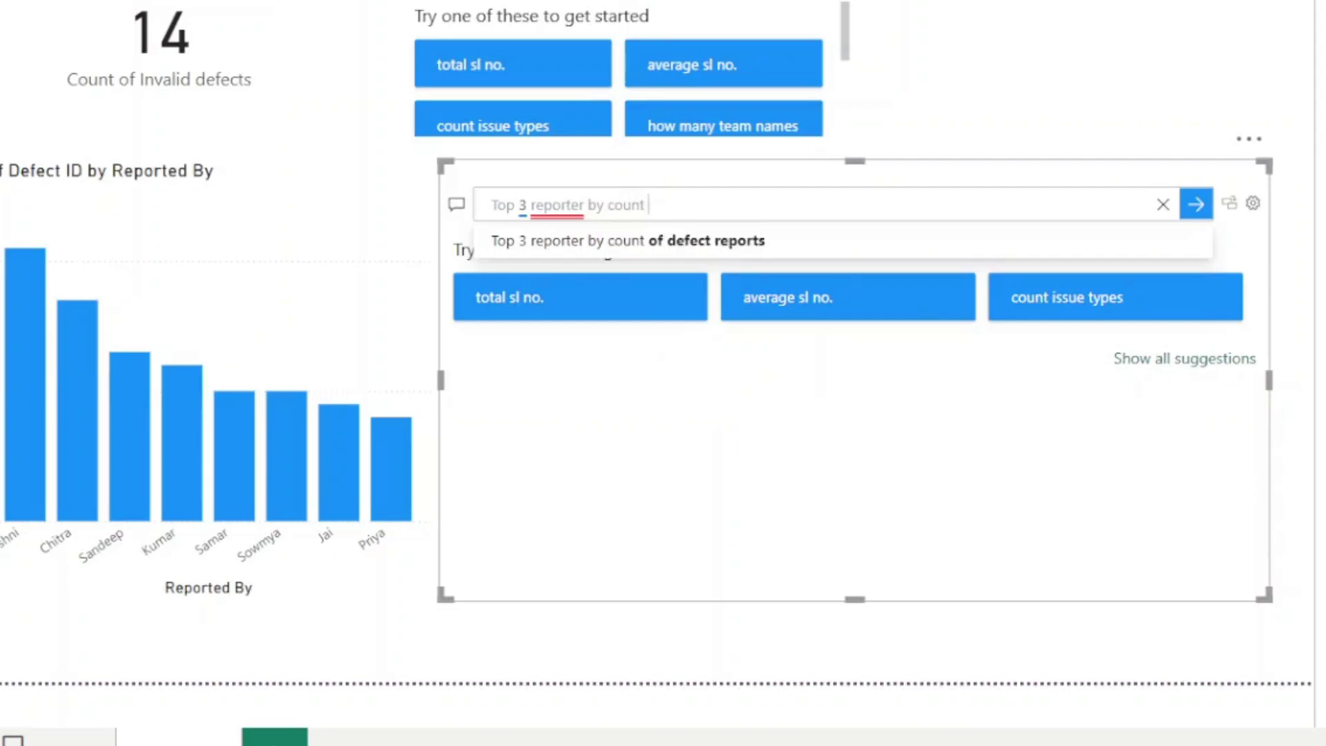
type("of de")
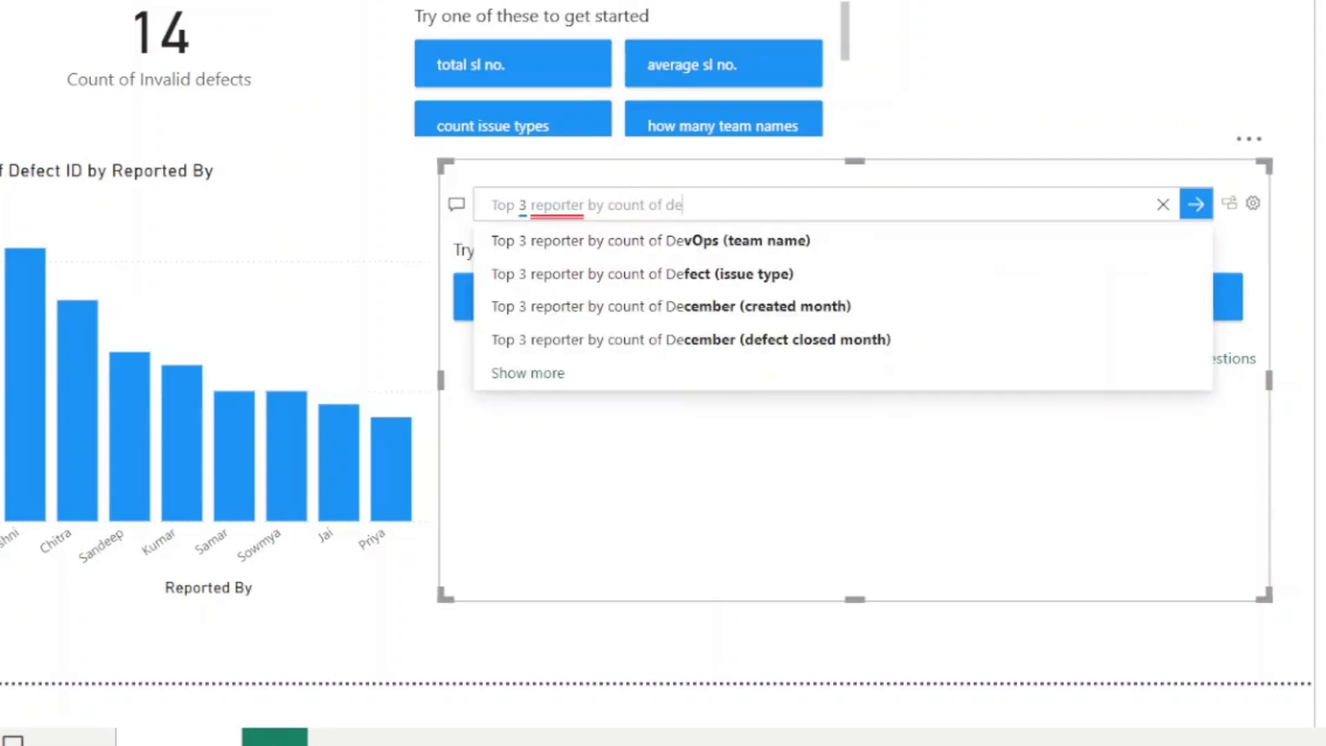
type("fect")
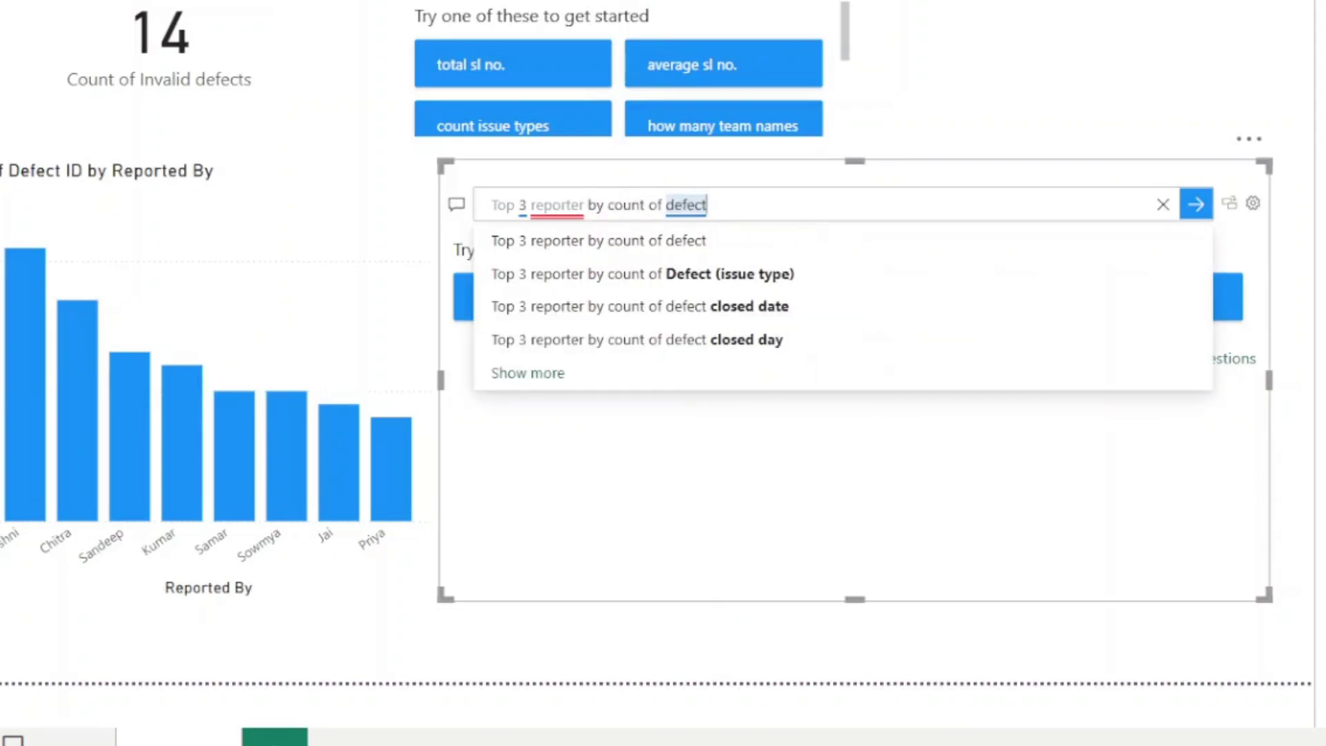
type(" ID")
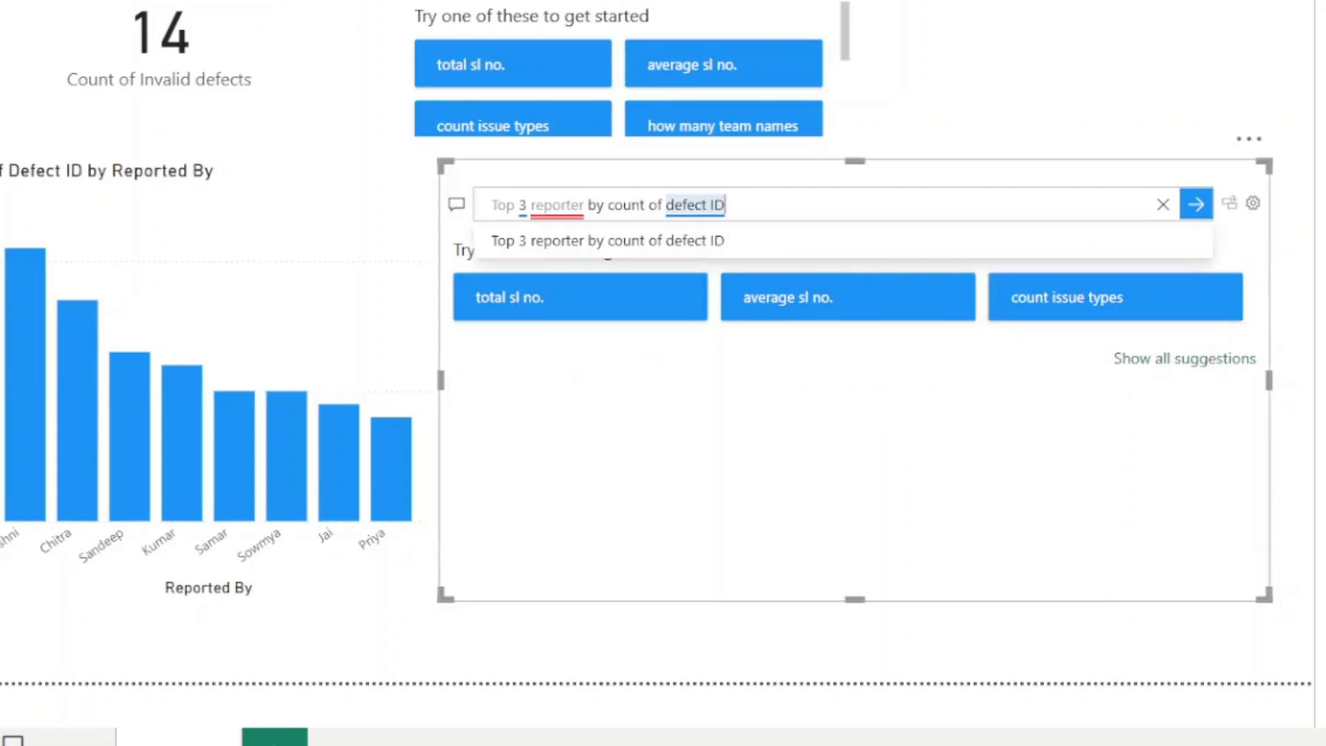
left_click(688, 238)
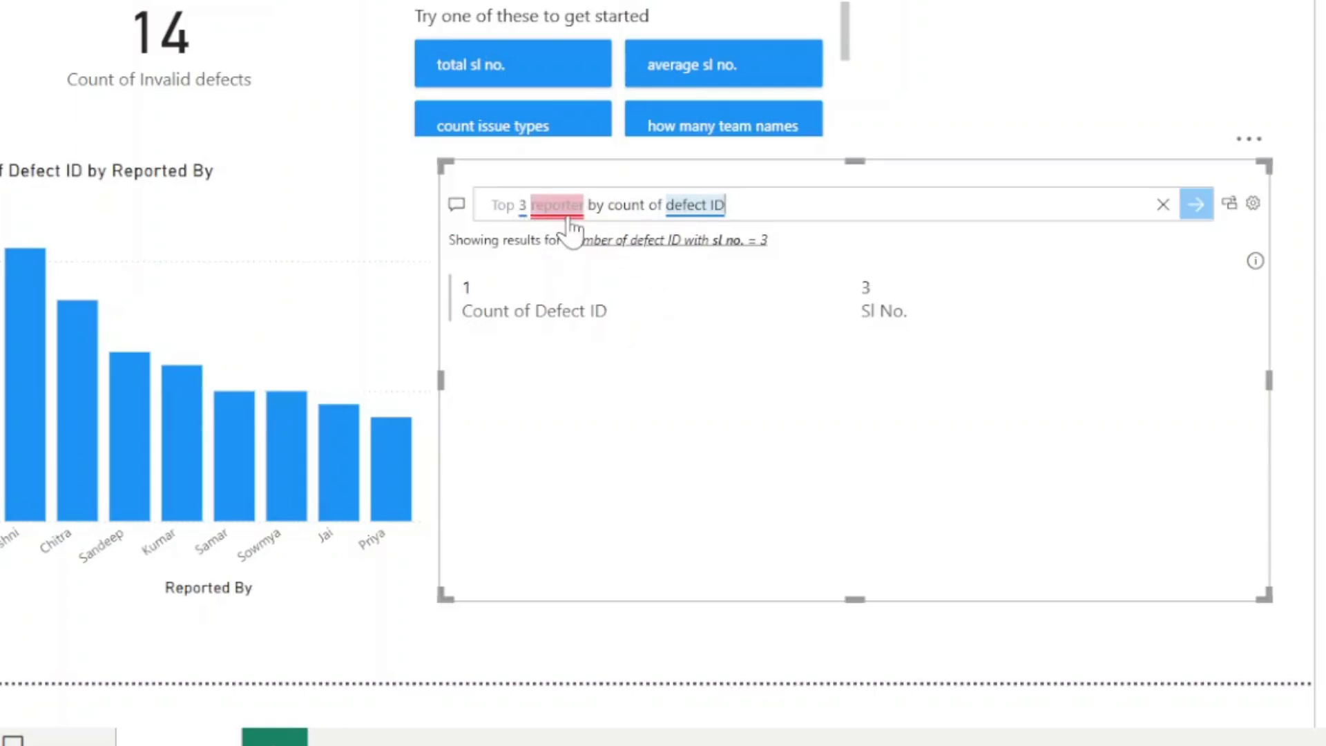
mouse_move(569, 220)
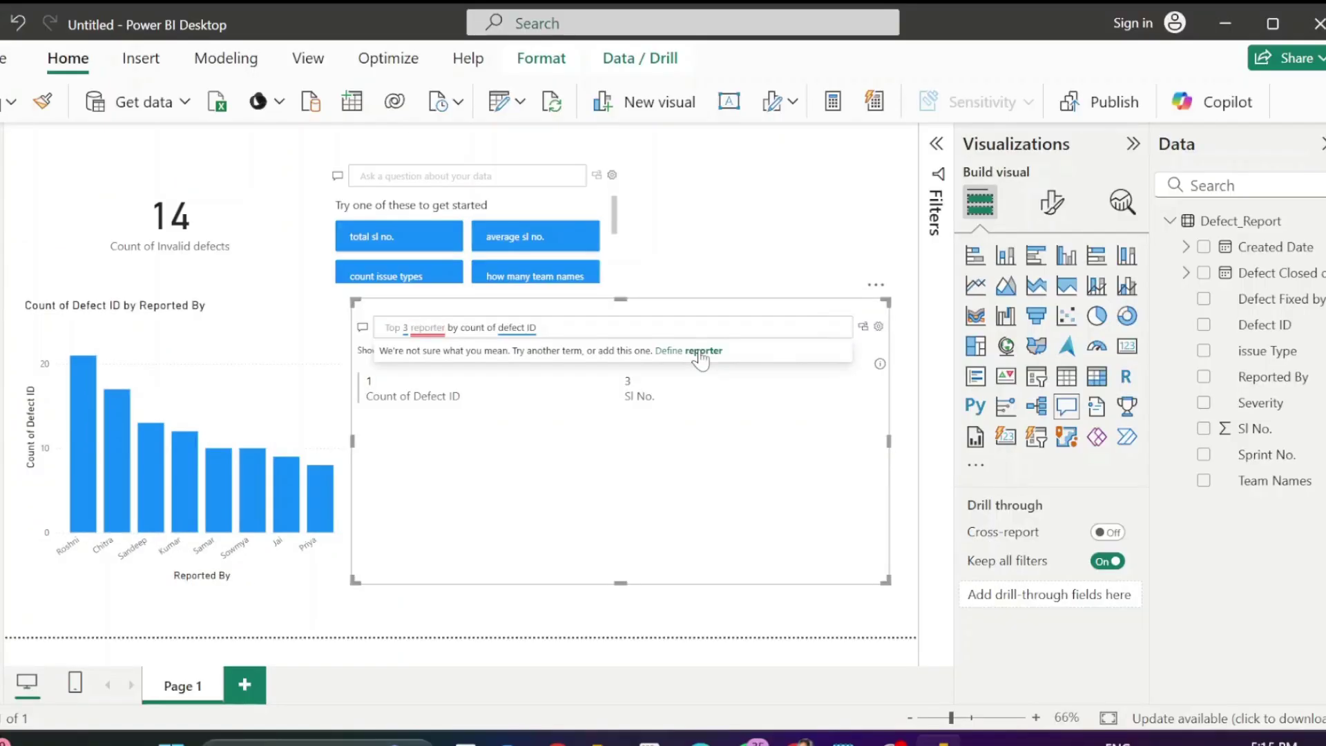
Step: Define 'reporter' as the Reported By field in Teach Q&A, save it, and close the setup
left_click(977, 252)
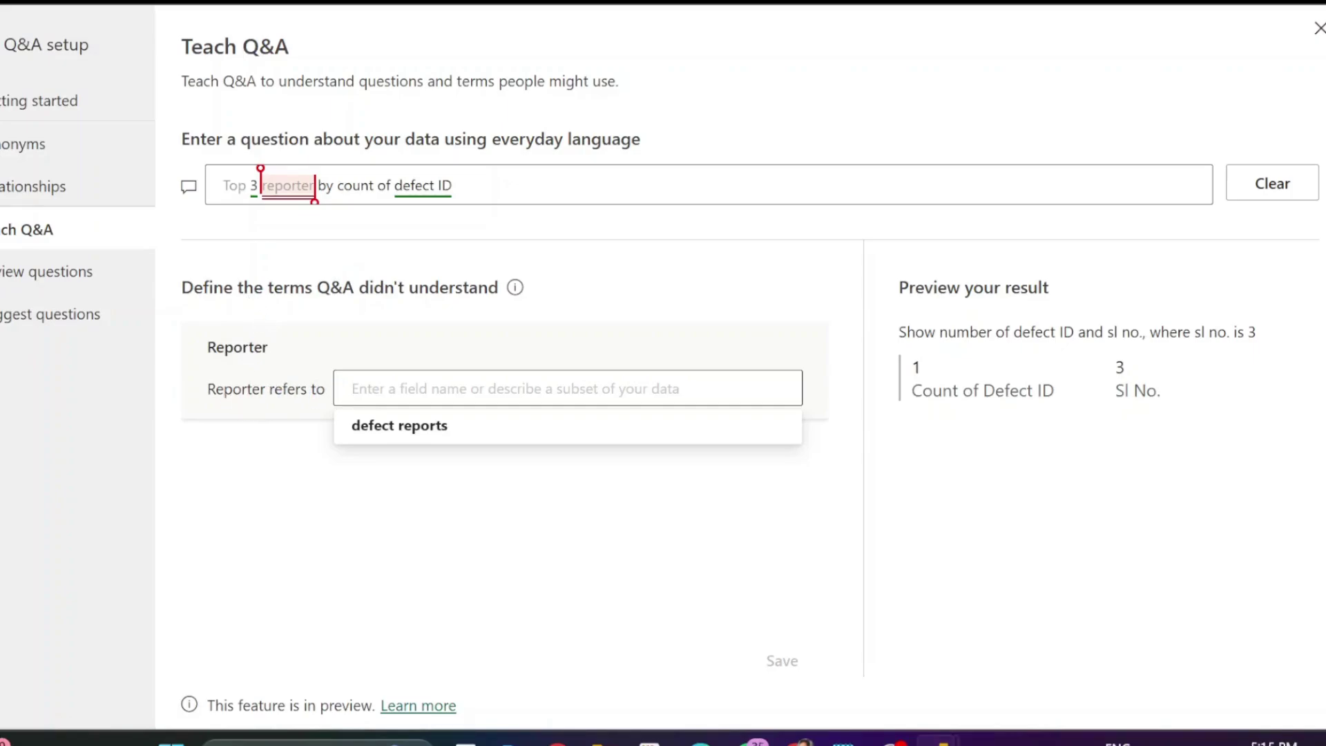
type("Re")
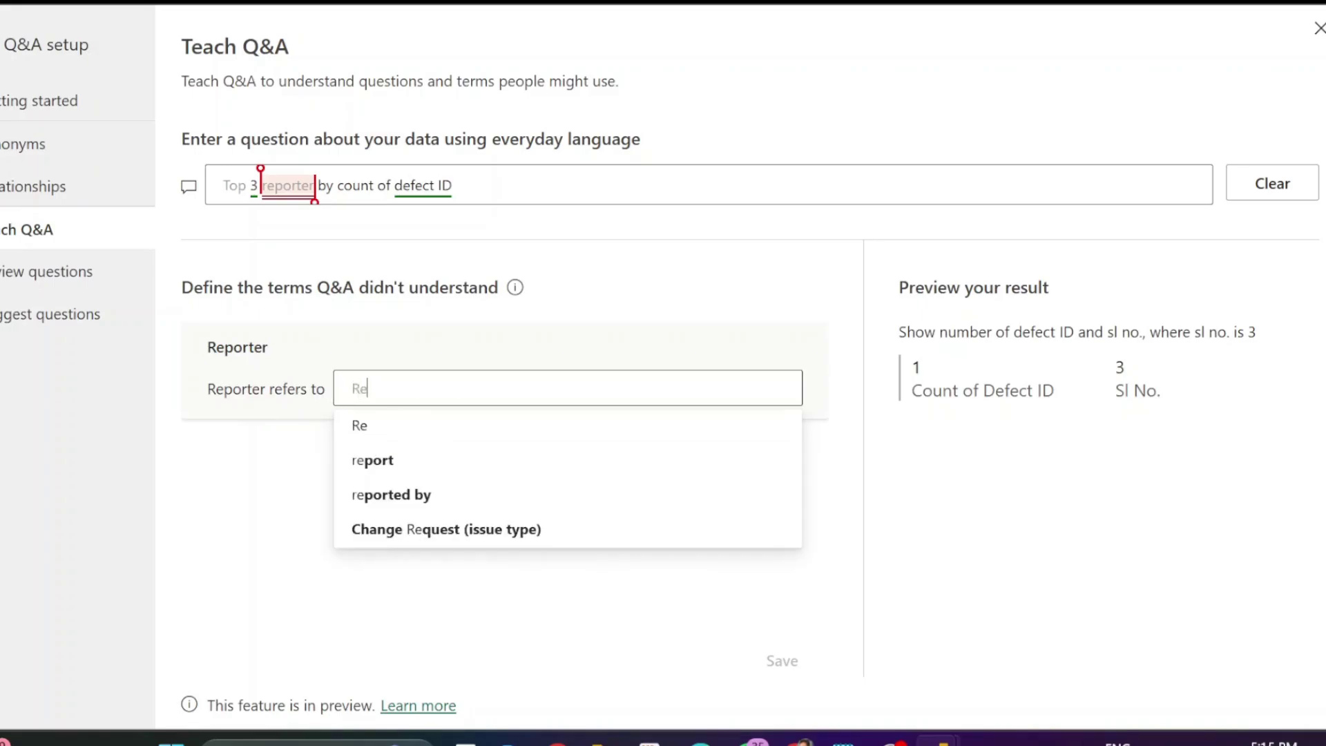
type("ported")
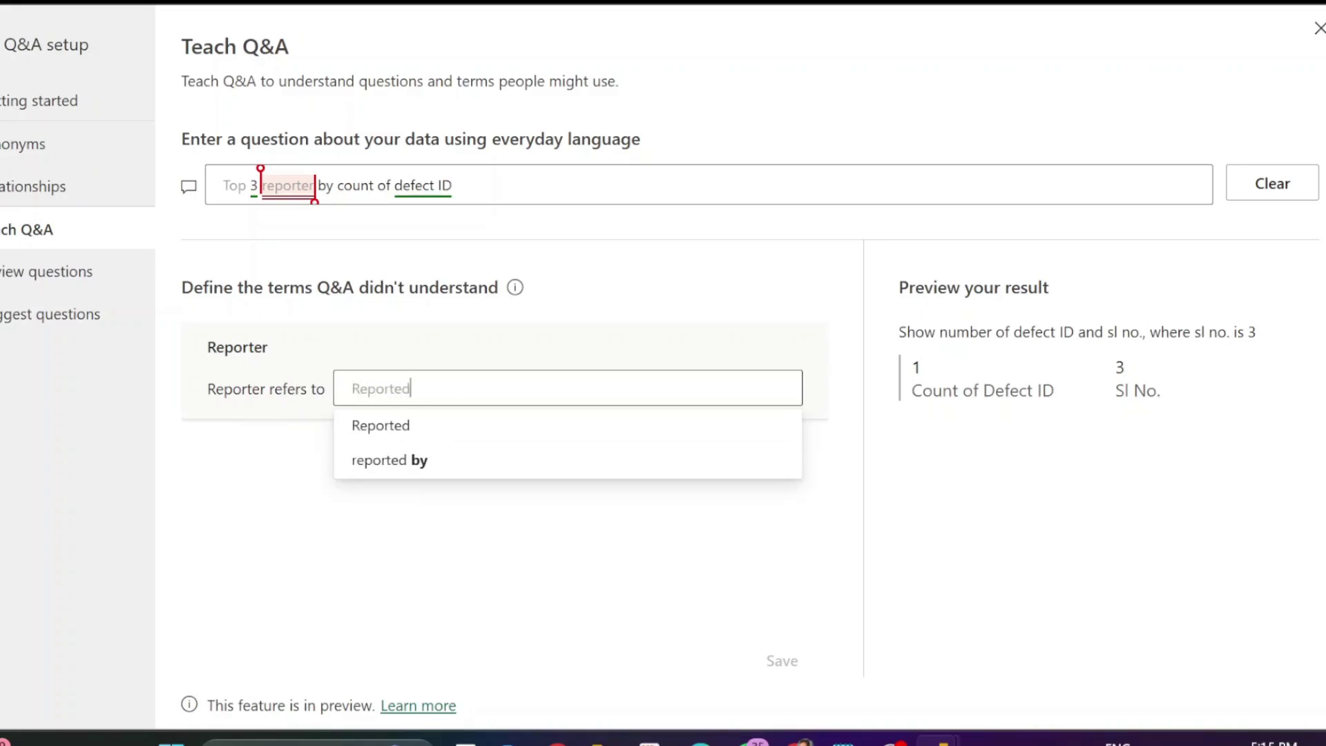
left_click(417, 460)
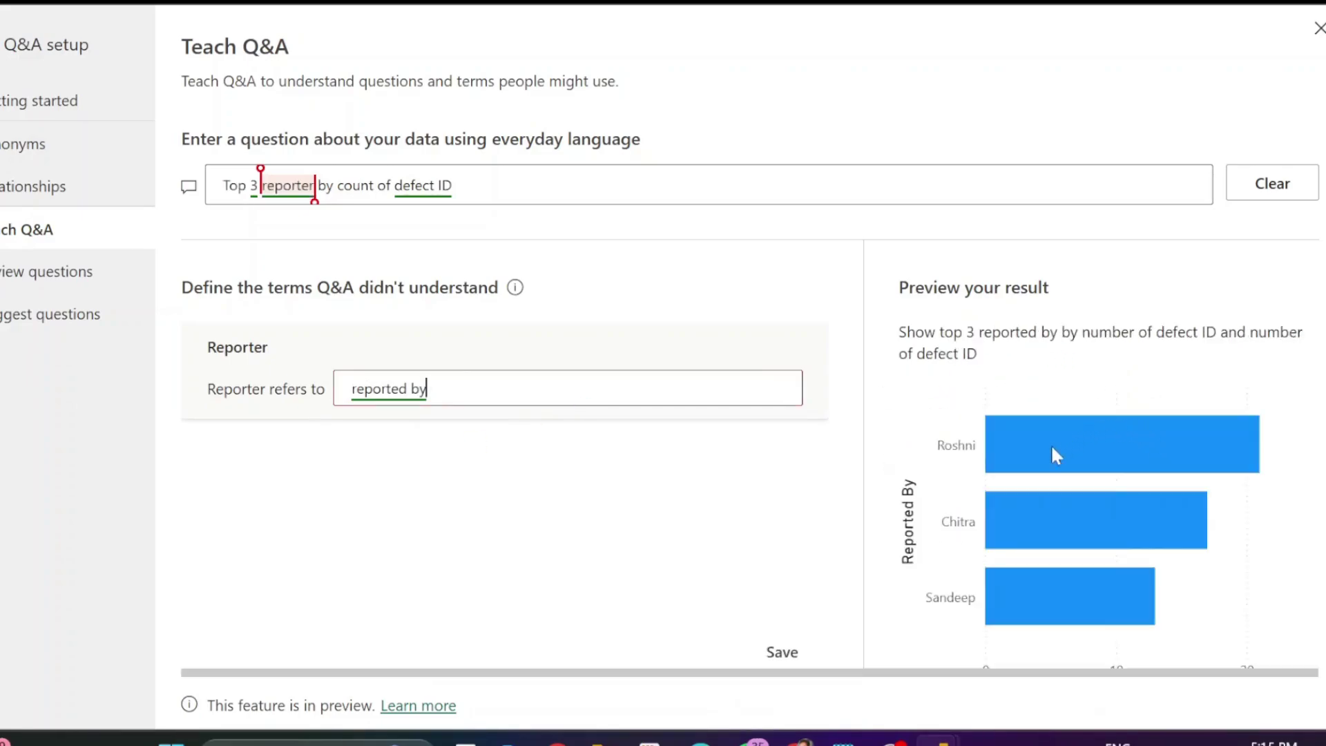
mouse_move(1030, 549)
left_click(787, 654)
left_click(1319, 31)
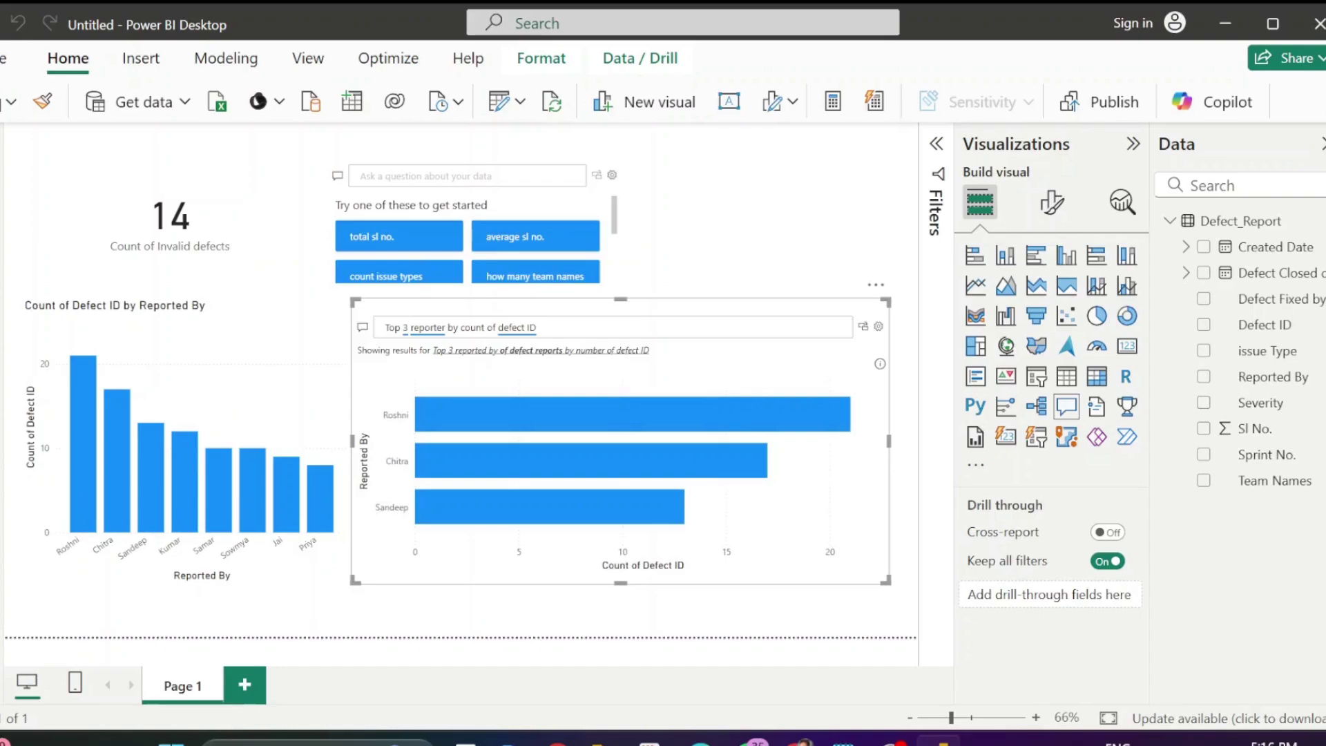
Step: Convert the top-3 answer into a standard bar chart, shrunk and moved up-right
left_click(864, 329)
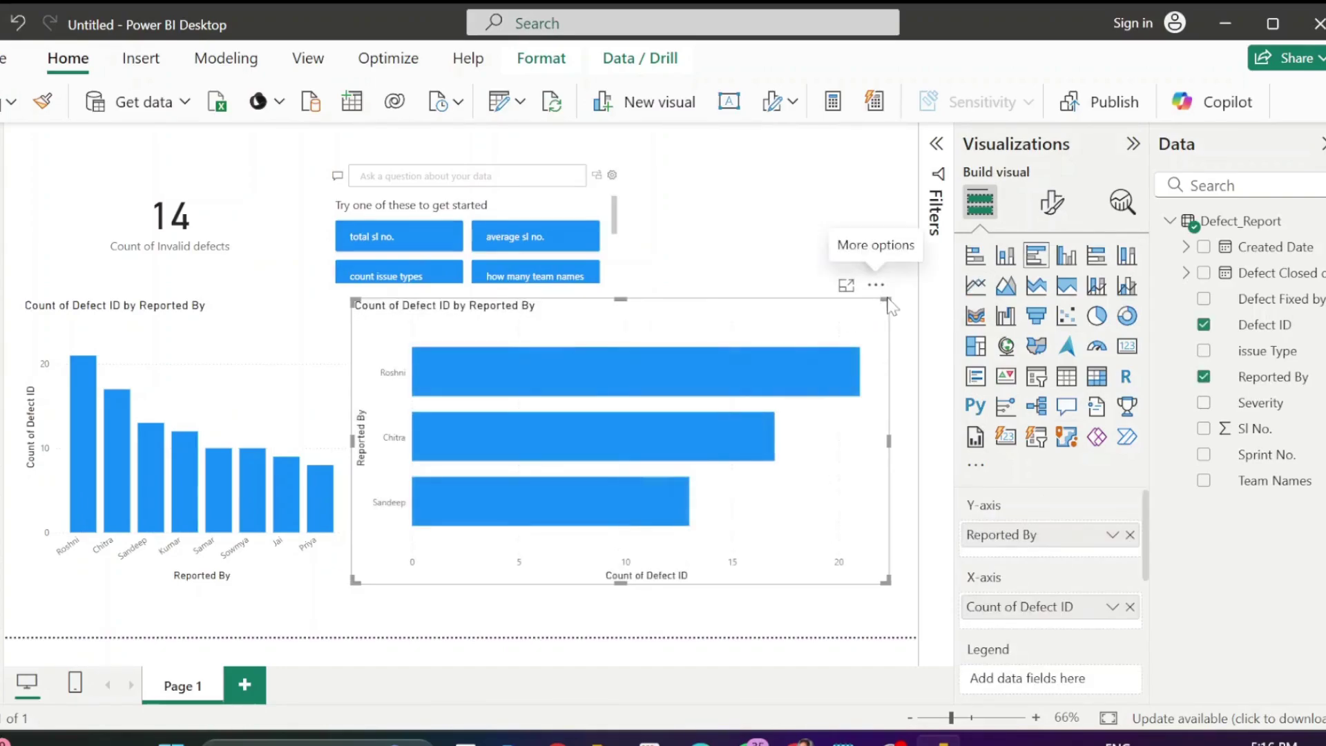
left_click_drag(888, 302, 759, 435)
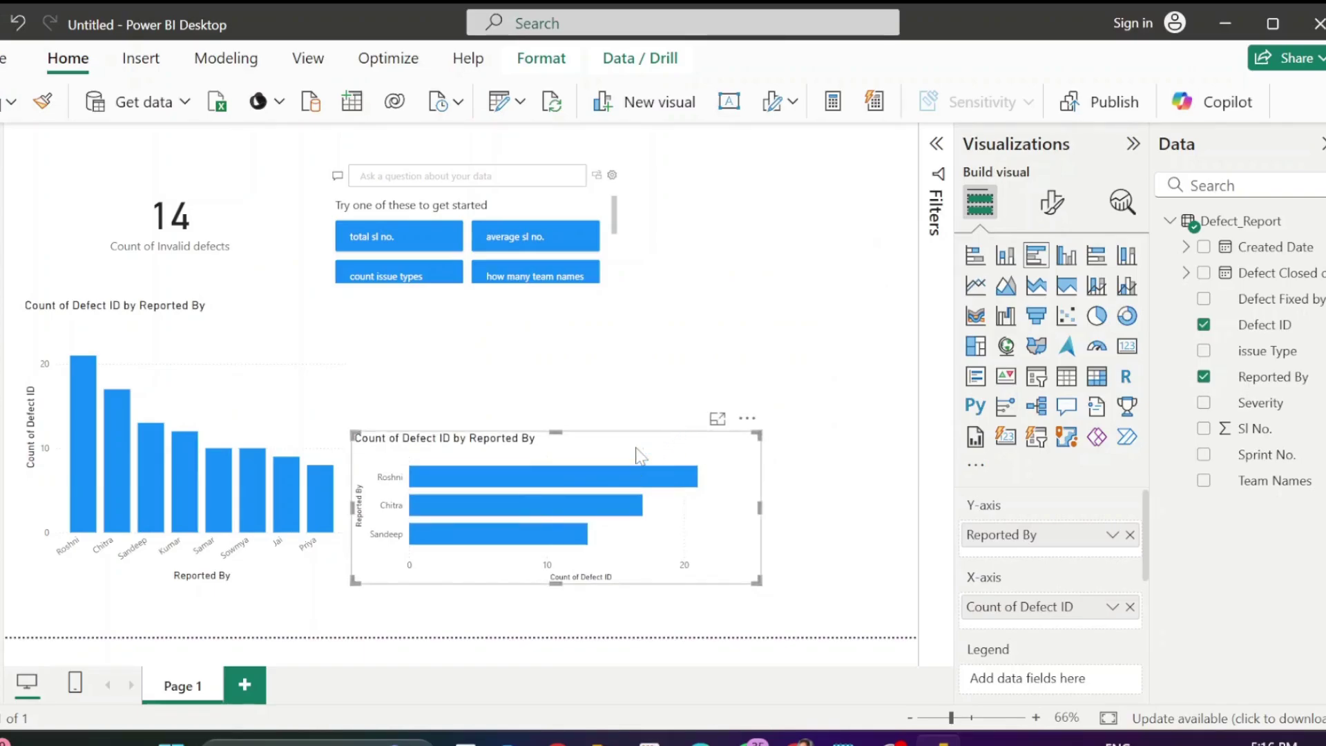
left_click_drag(633, 450, 678, 399)
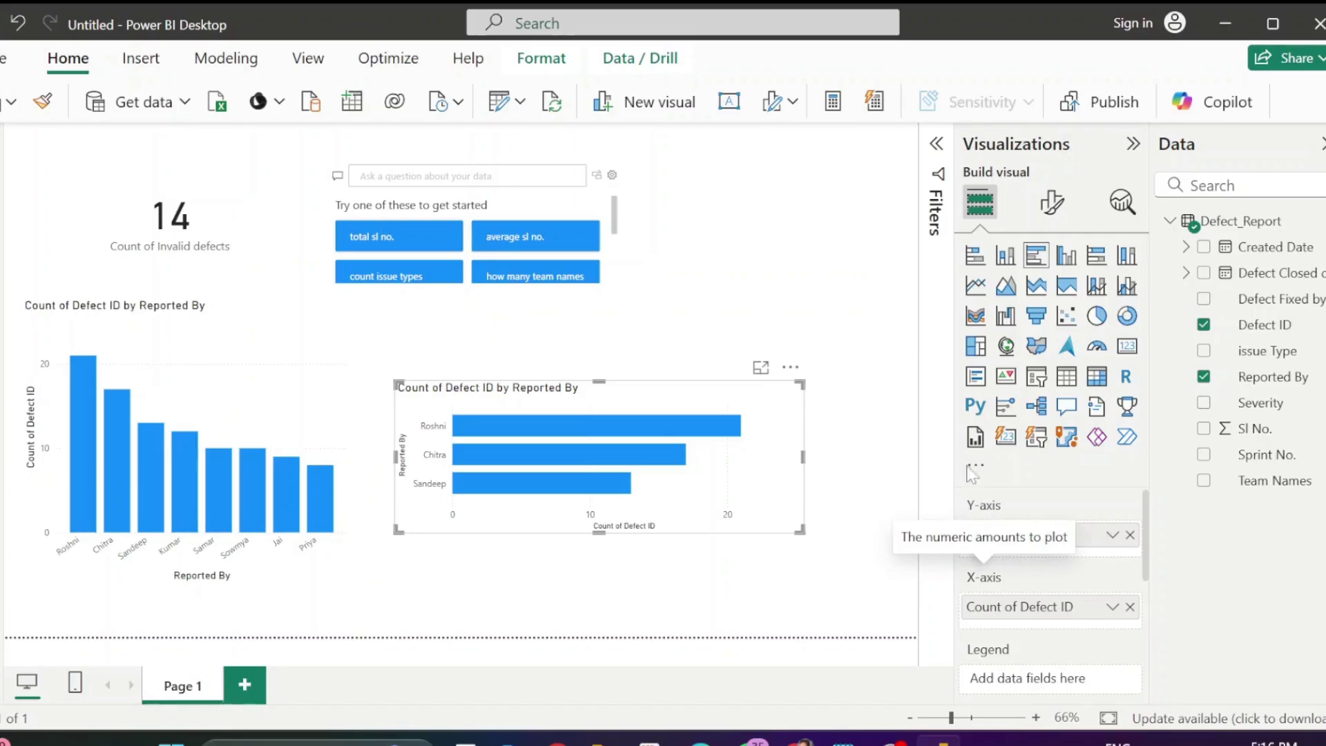
Step: Set the bar chart's title text to 'Top 3 defect reporter' in Format visual
left_click(1053, 203)
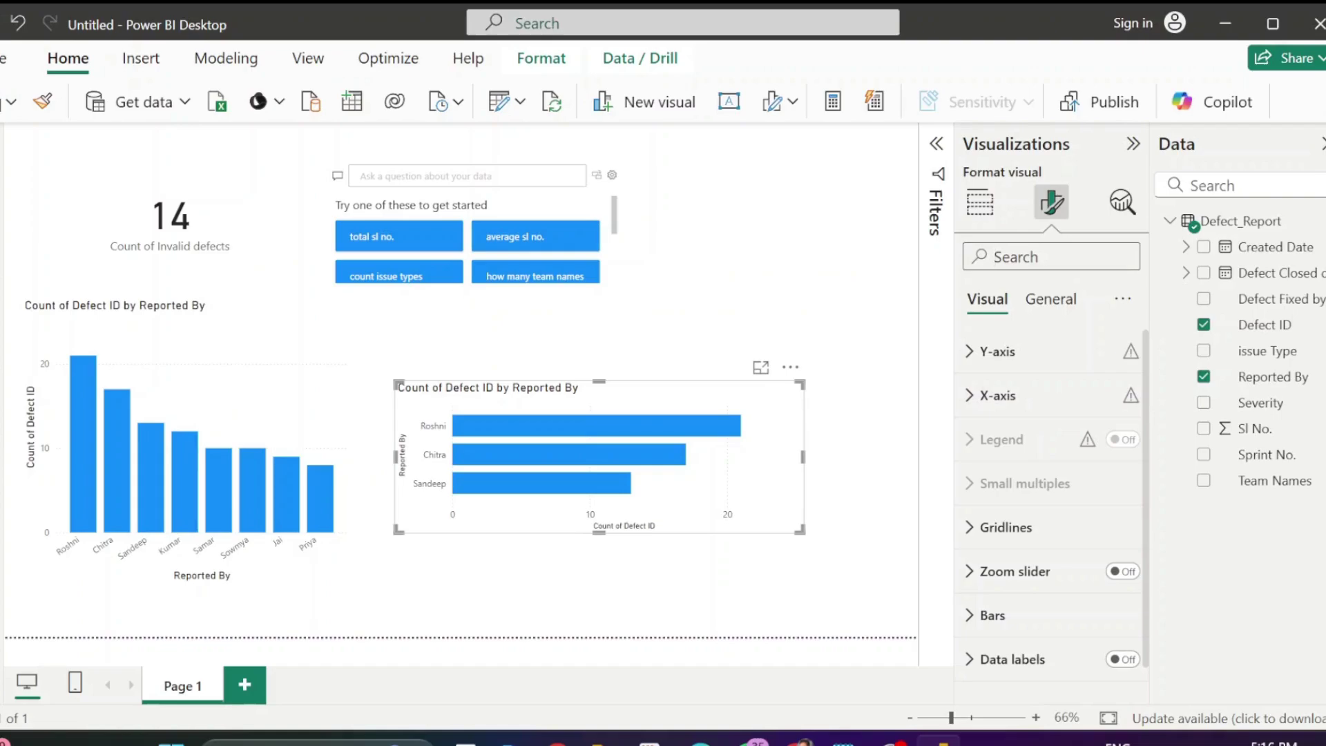
type("title")
scroll(1038, 412, "down", 6)
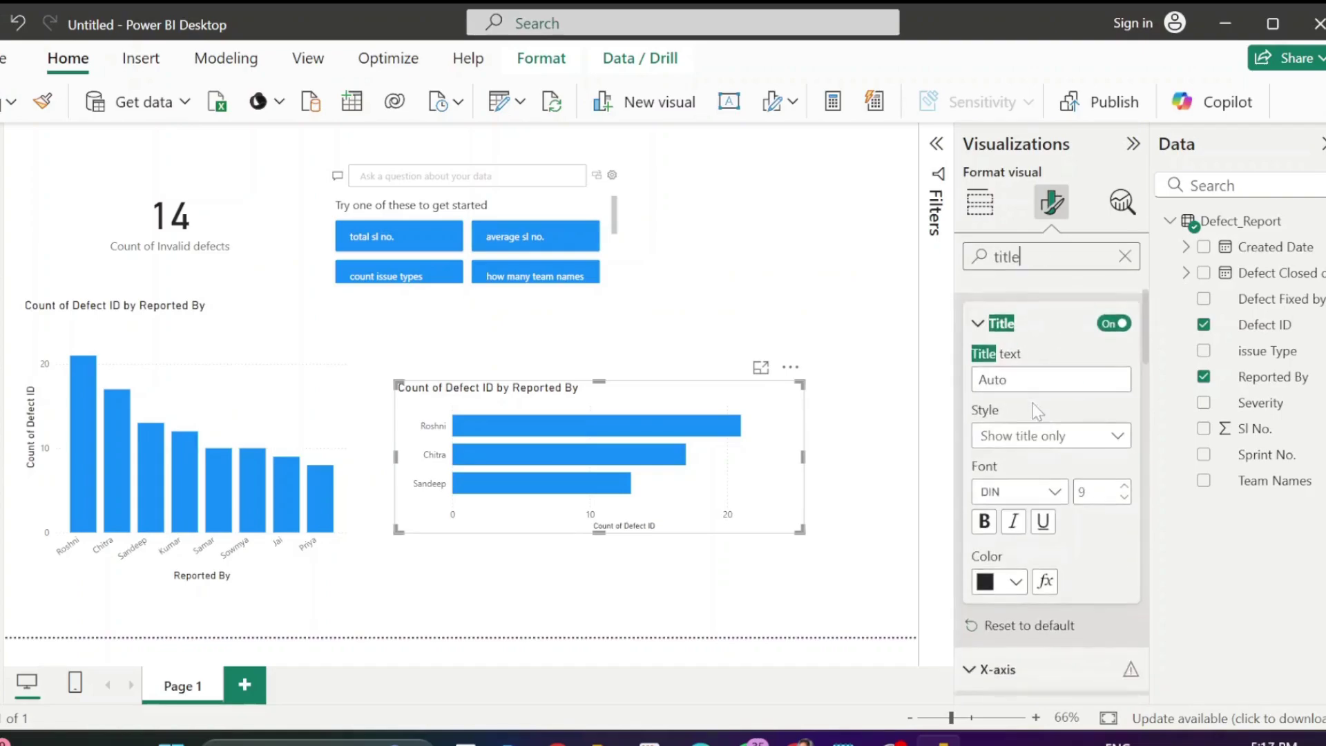
scroll(1038, 413, "down", 5)
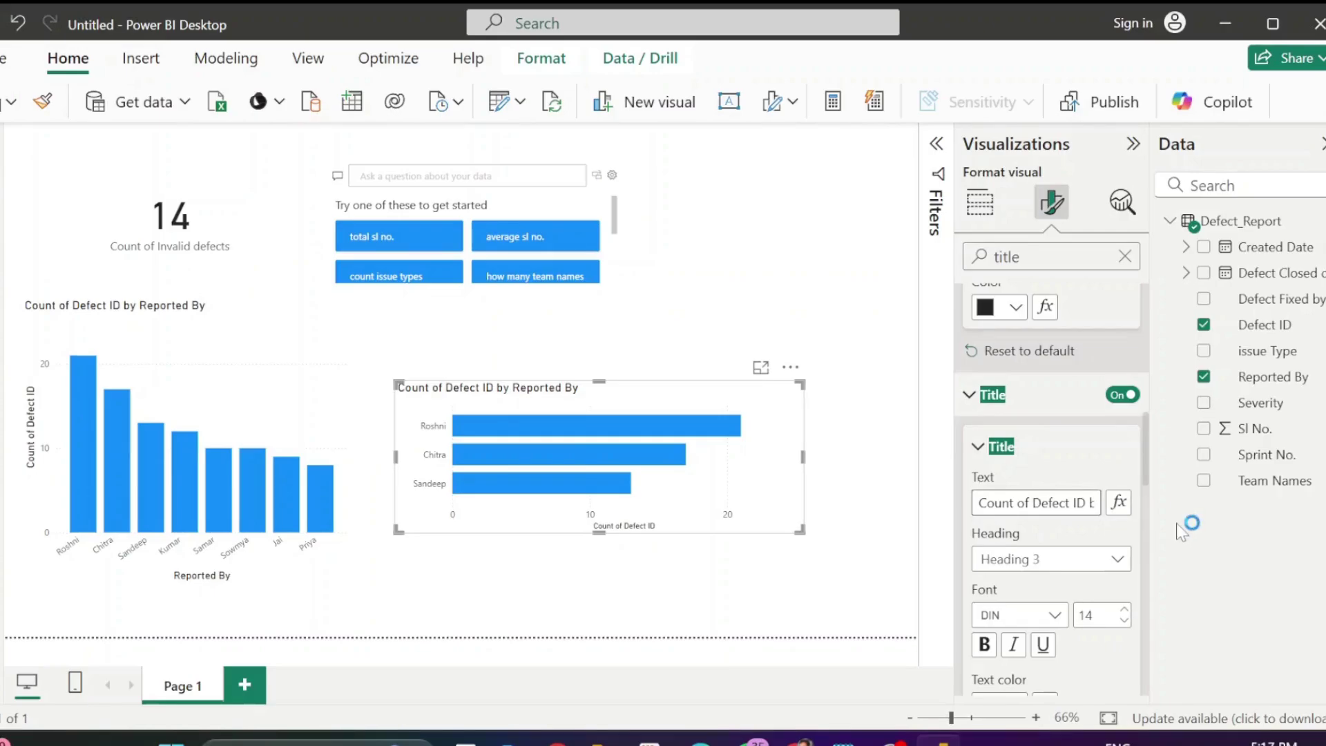
key("Left")
key("ctrl+a")
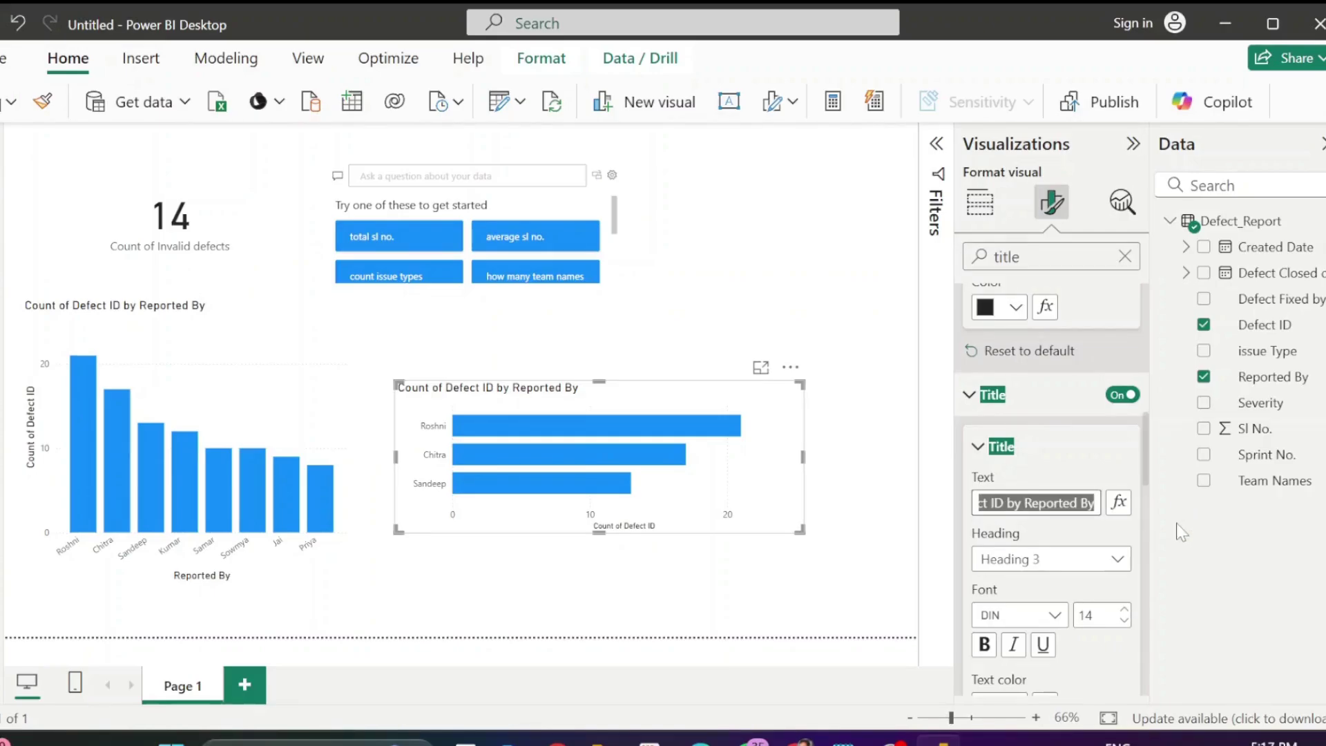
type("Top")
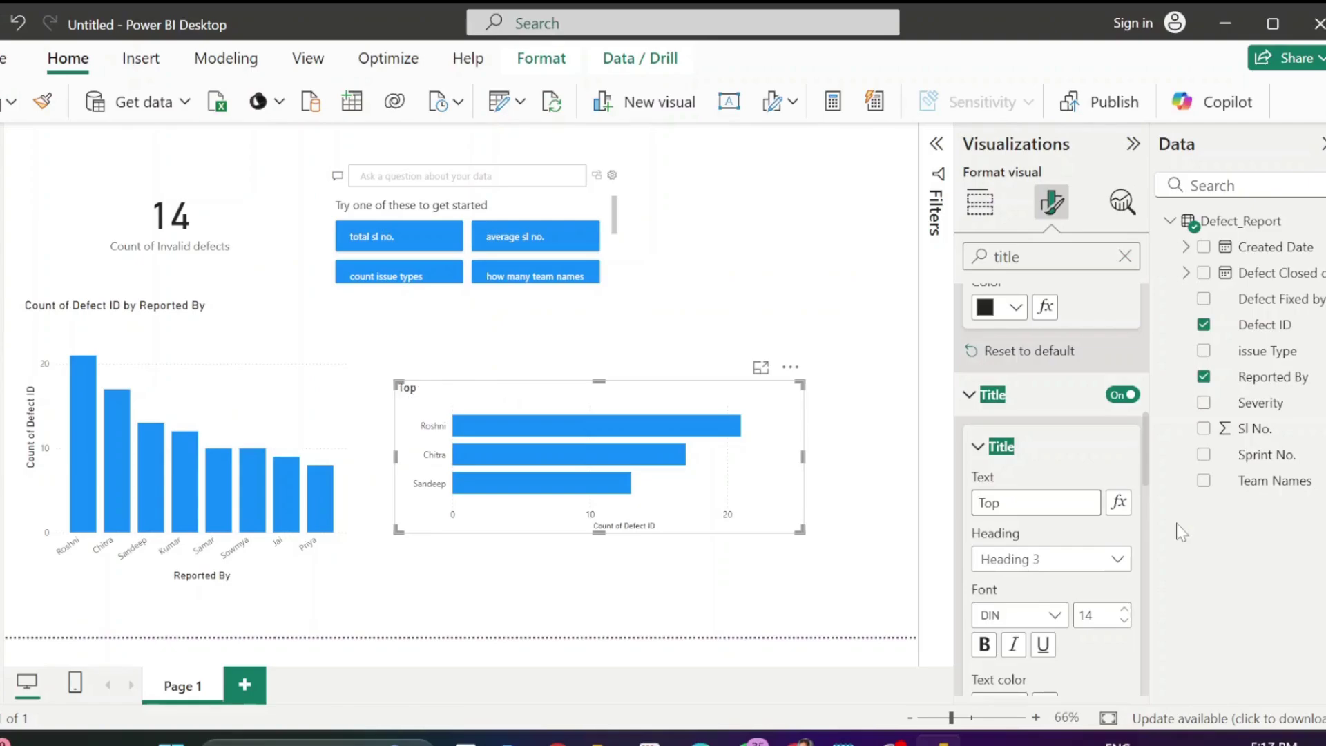
type(" 3 defect reported")
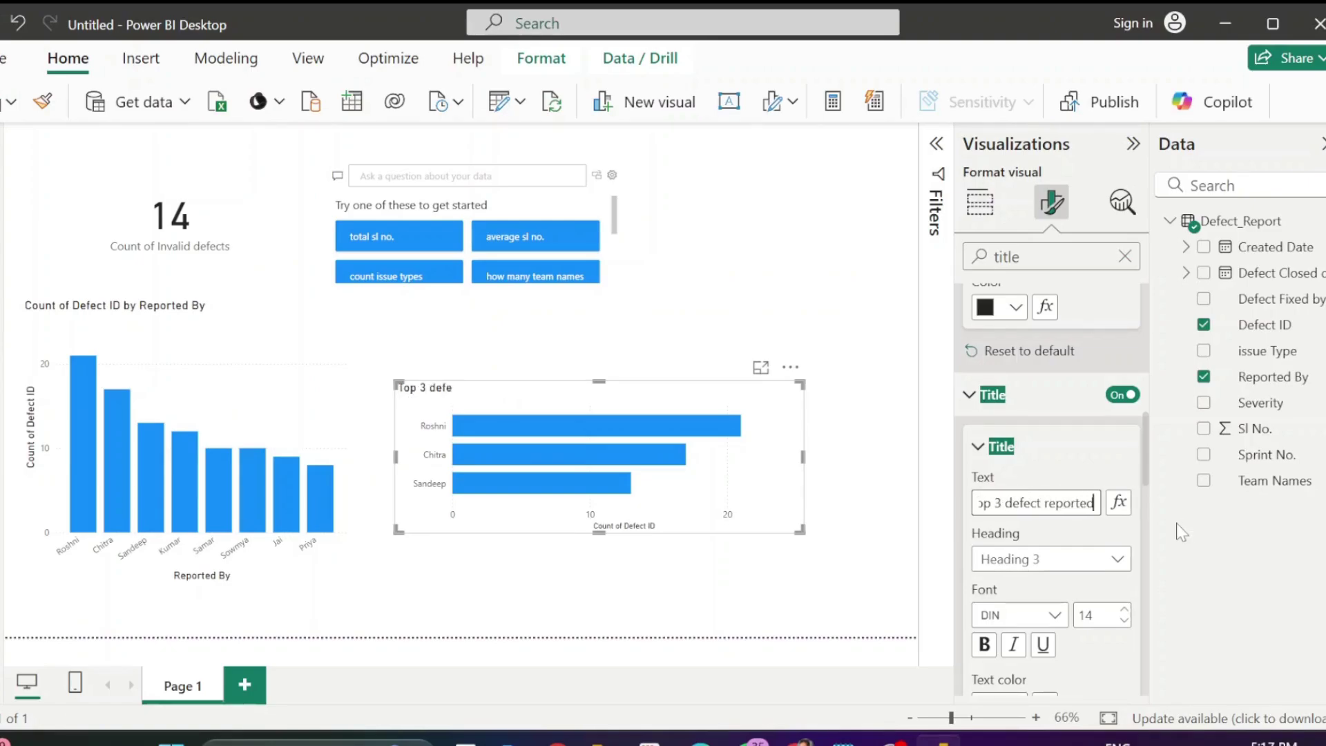
key("BackSpace")
type("rter")
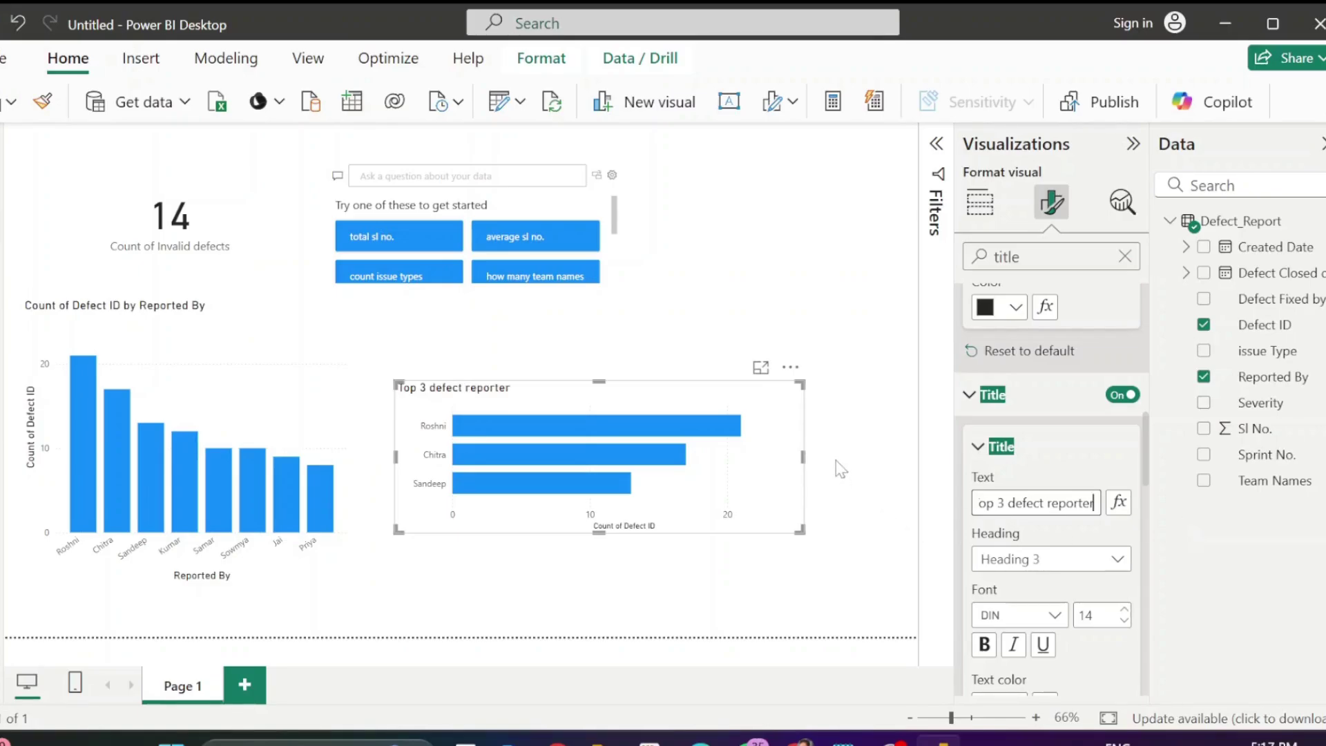
left_click(790, 416)
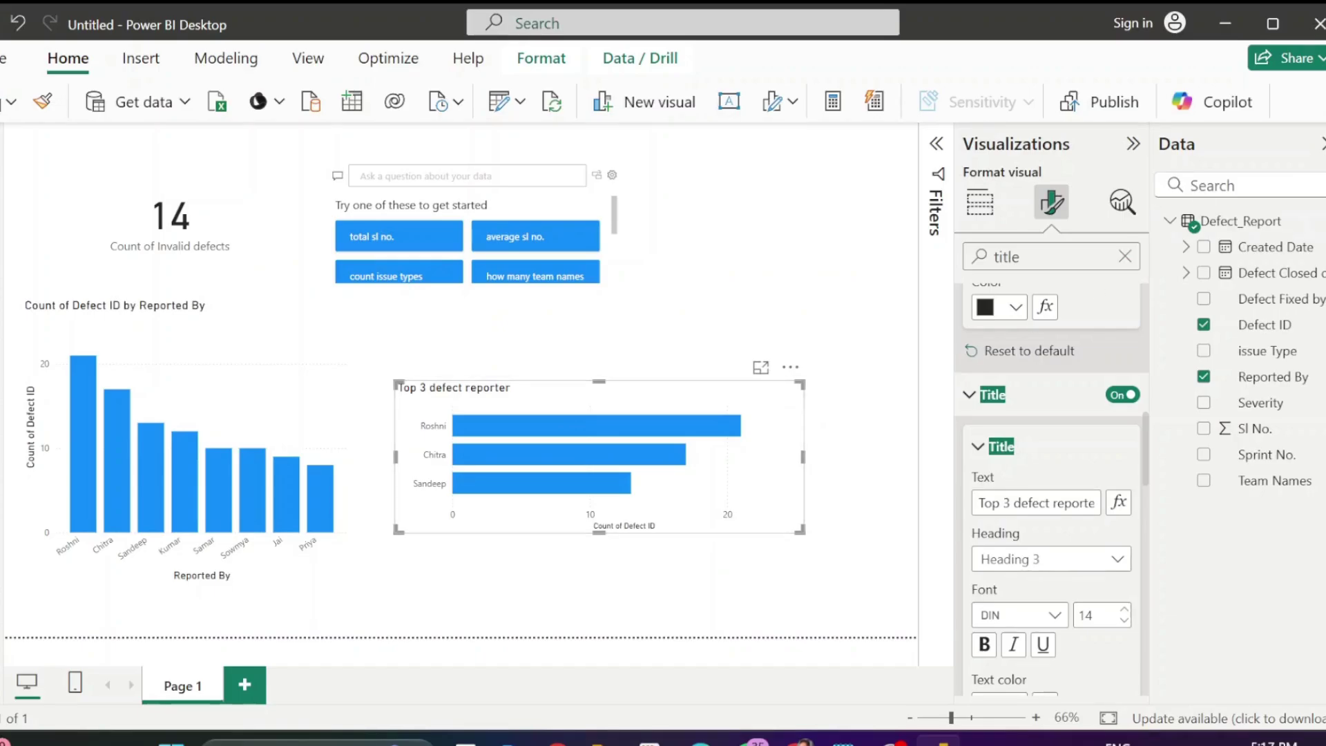
Step: Ask the Q&A visual 'Create a table for Bug count by Team Name'
left_click(428, 176)
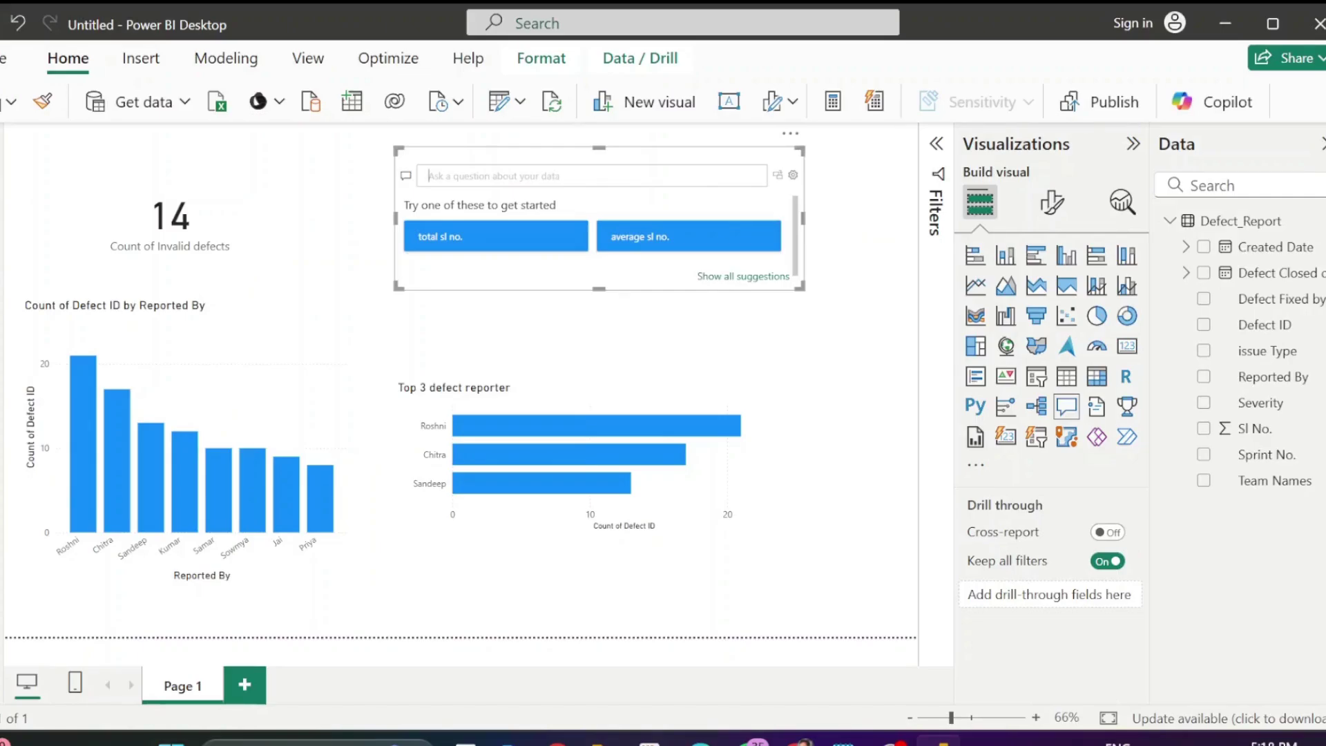
type("nt")
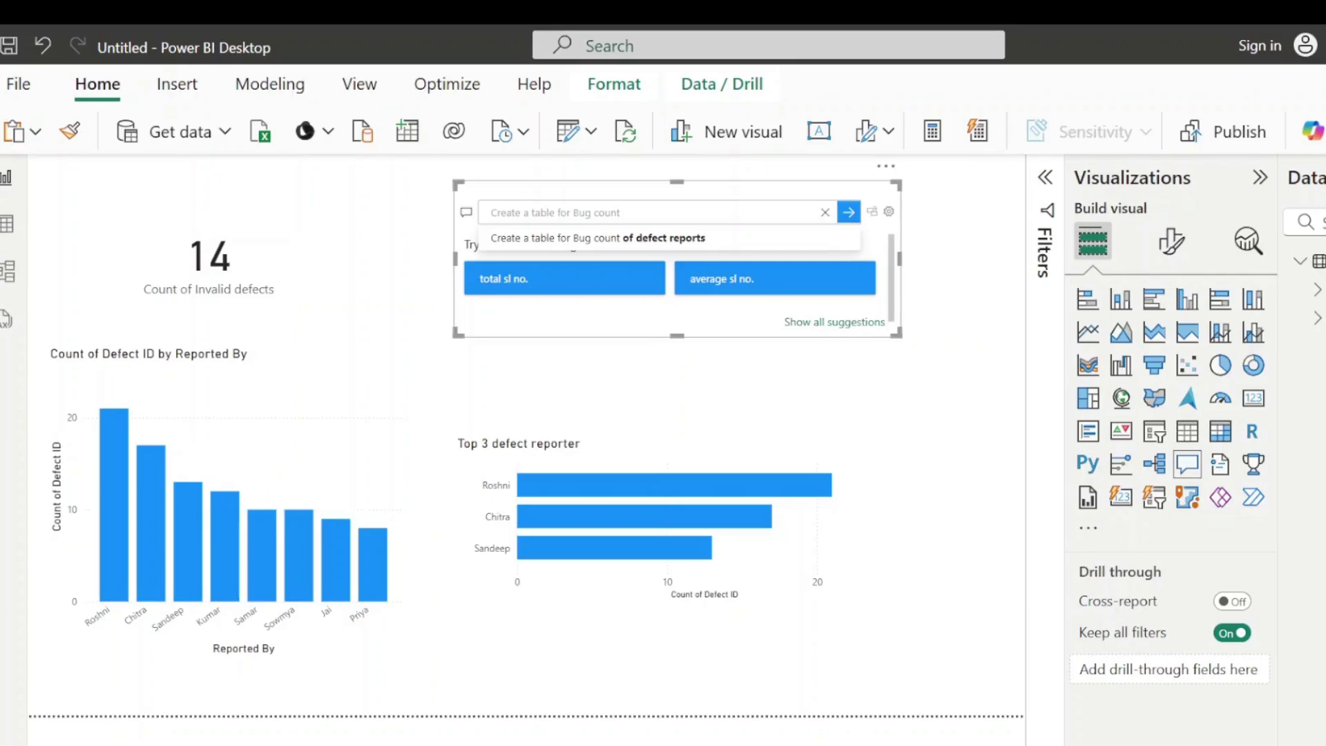
type("by")
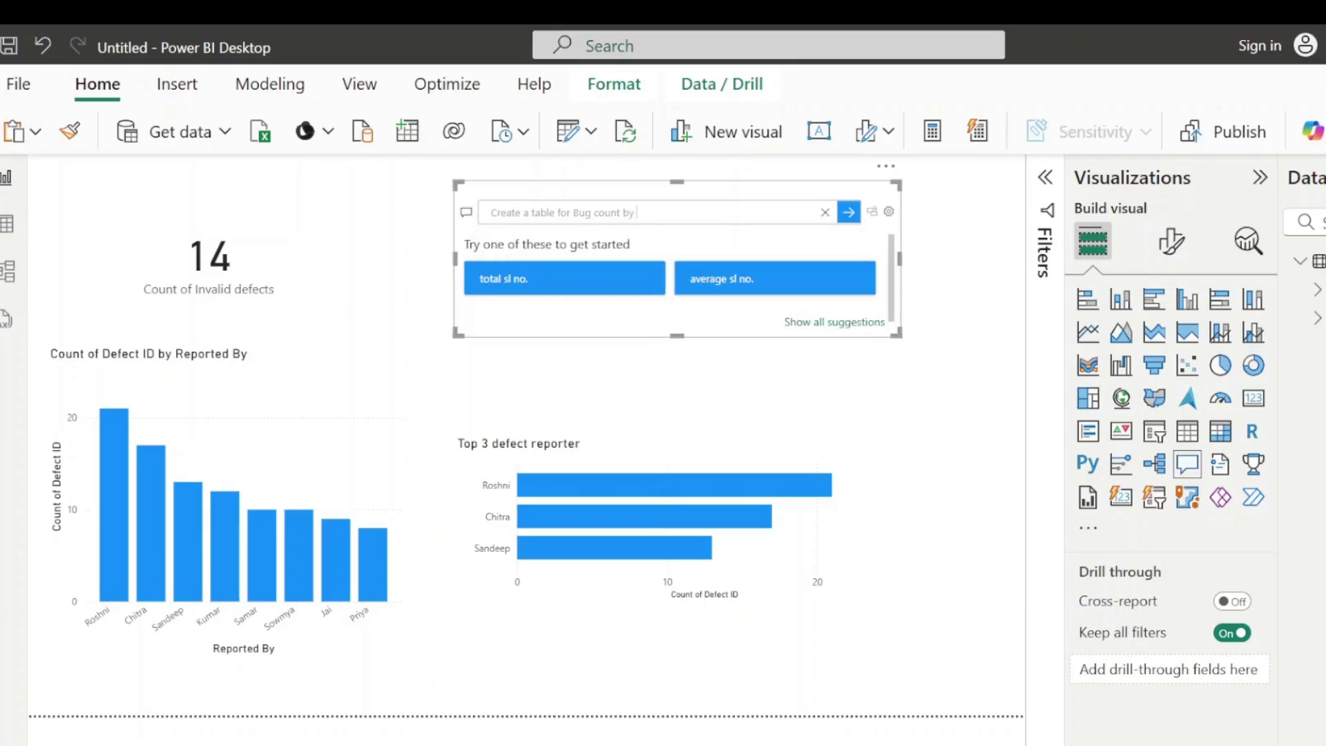
type("Team Name")
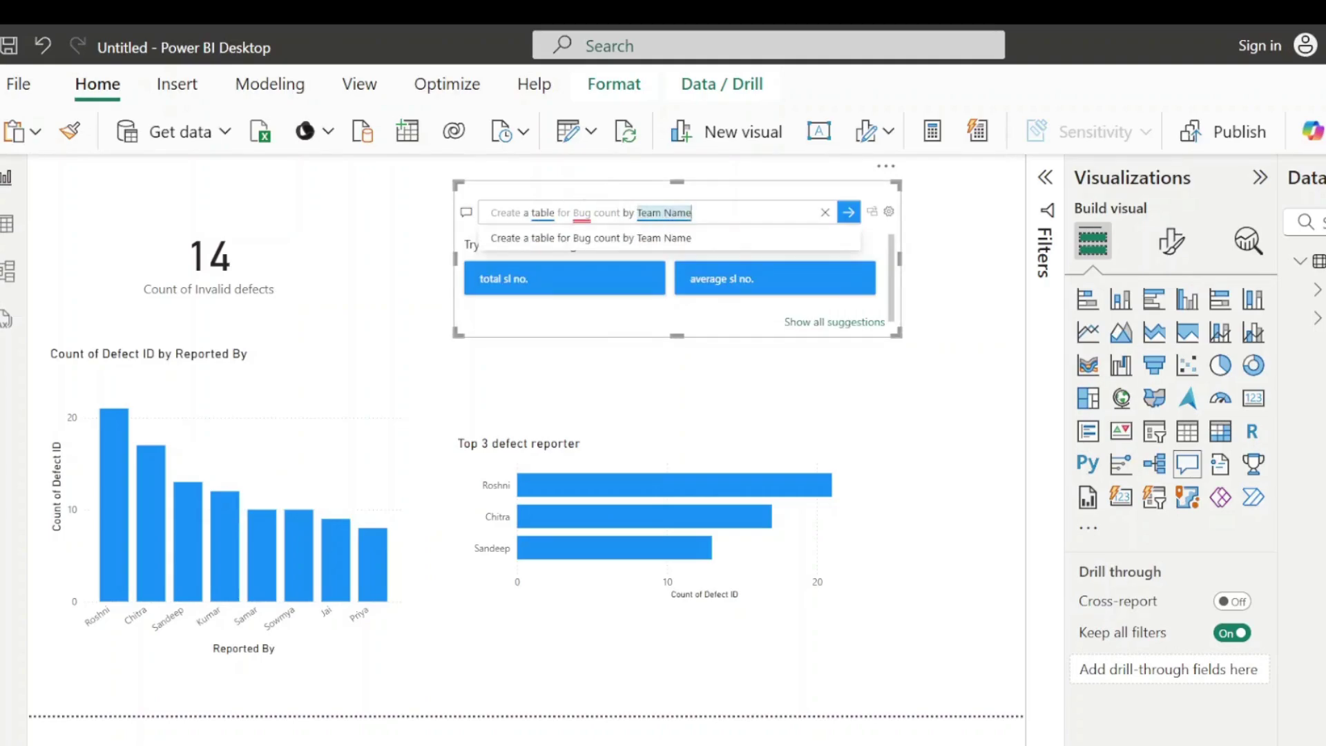
Step: Define Bug as Defect reports and convert the answer to a standard table totalling 100
left_click(583, 215)
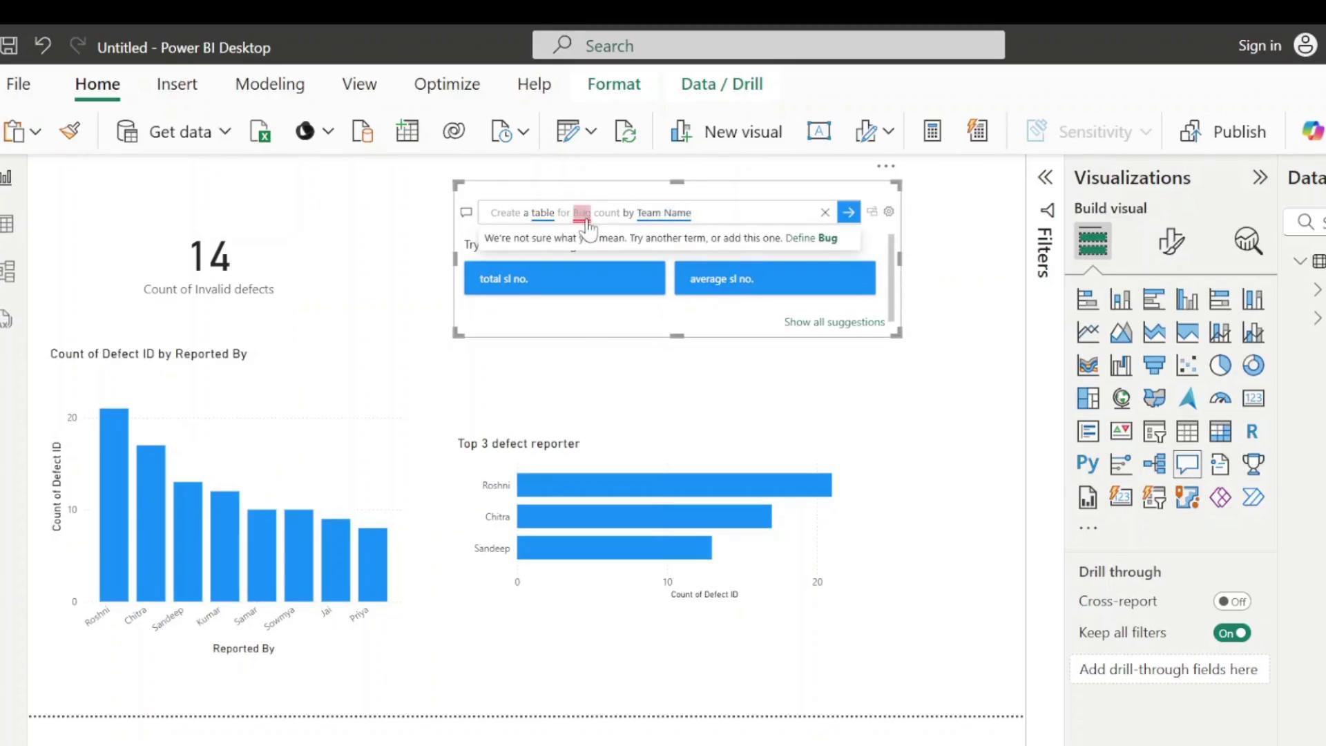
left_click(810, 241)
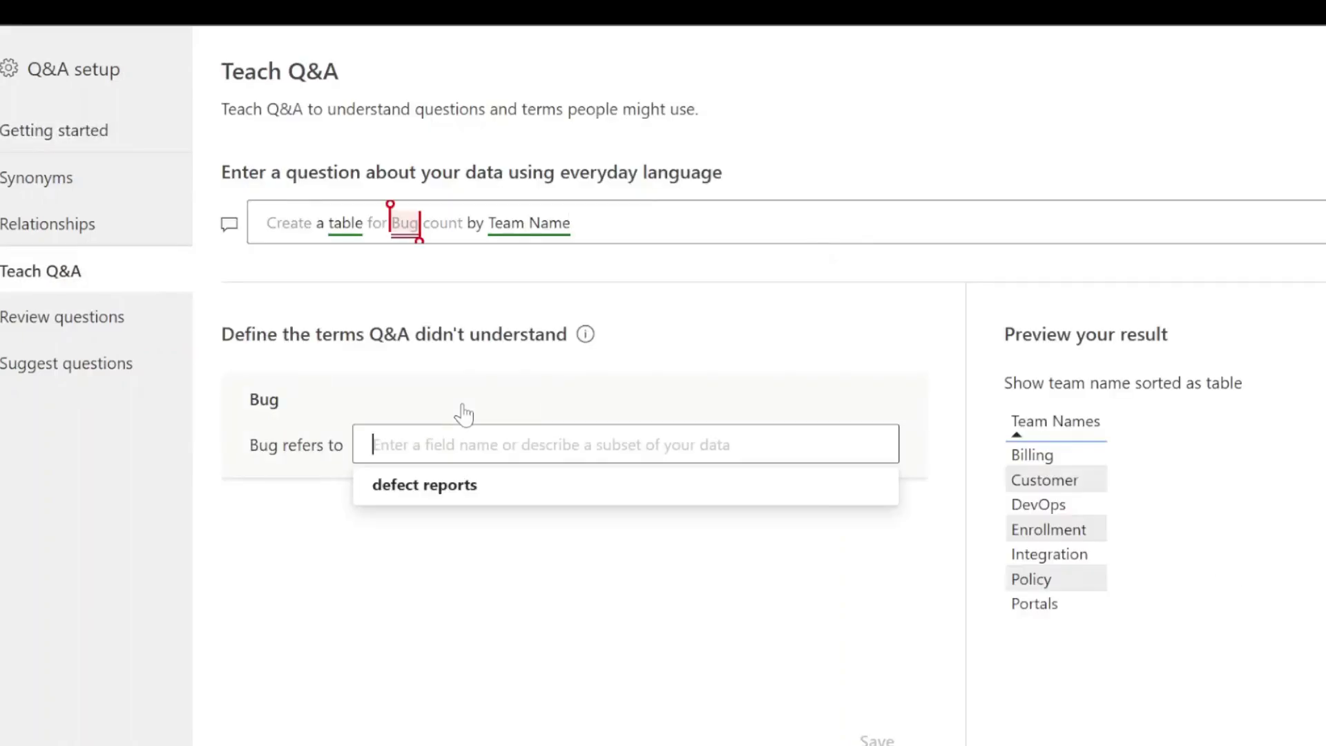
type("Defect")
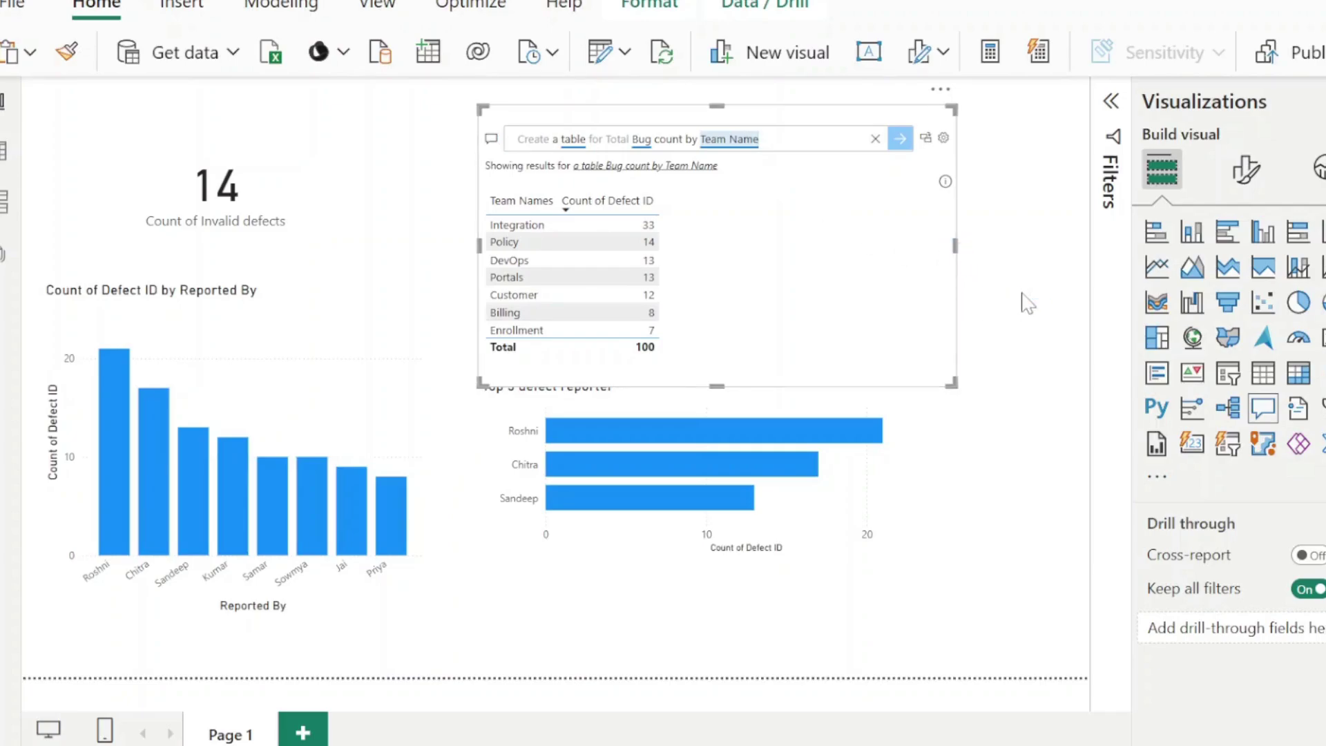
left_click(925, 142)
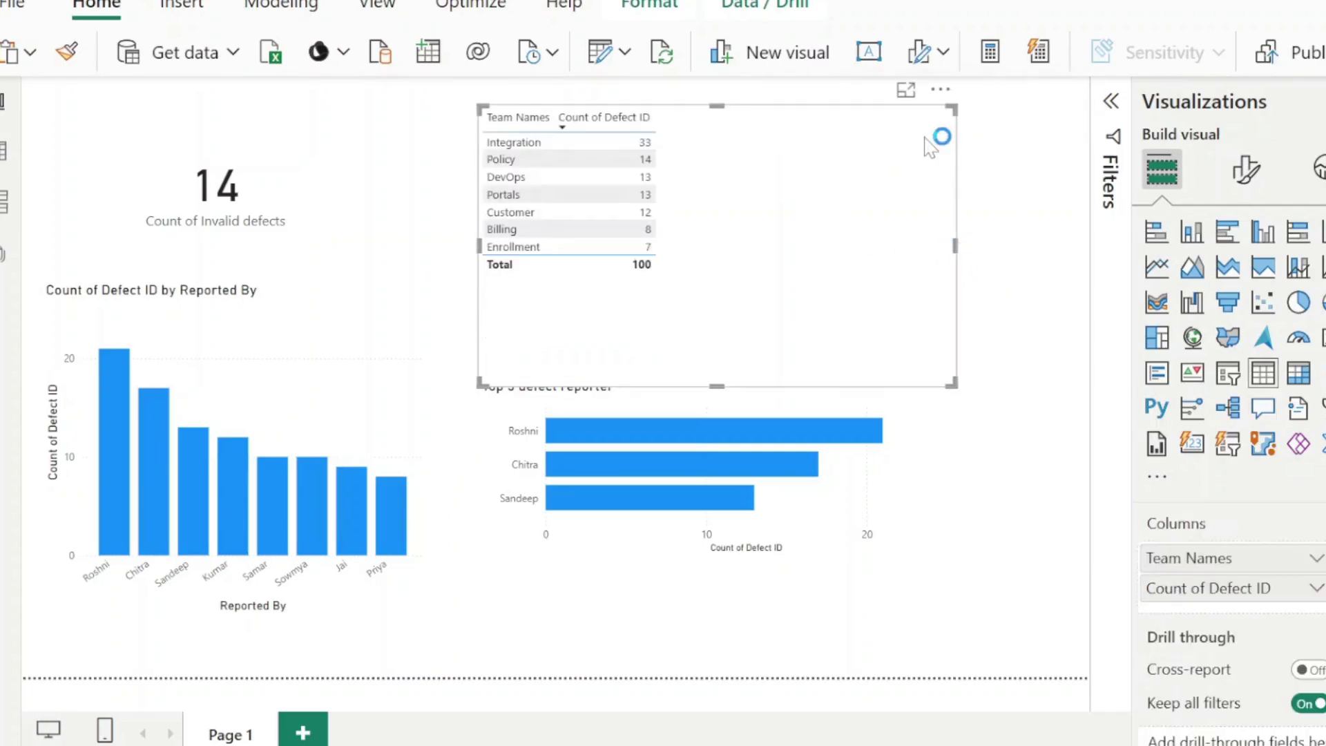
left_click(1021, 306)
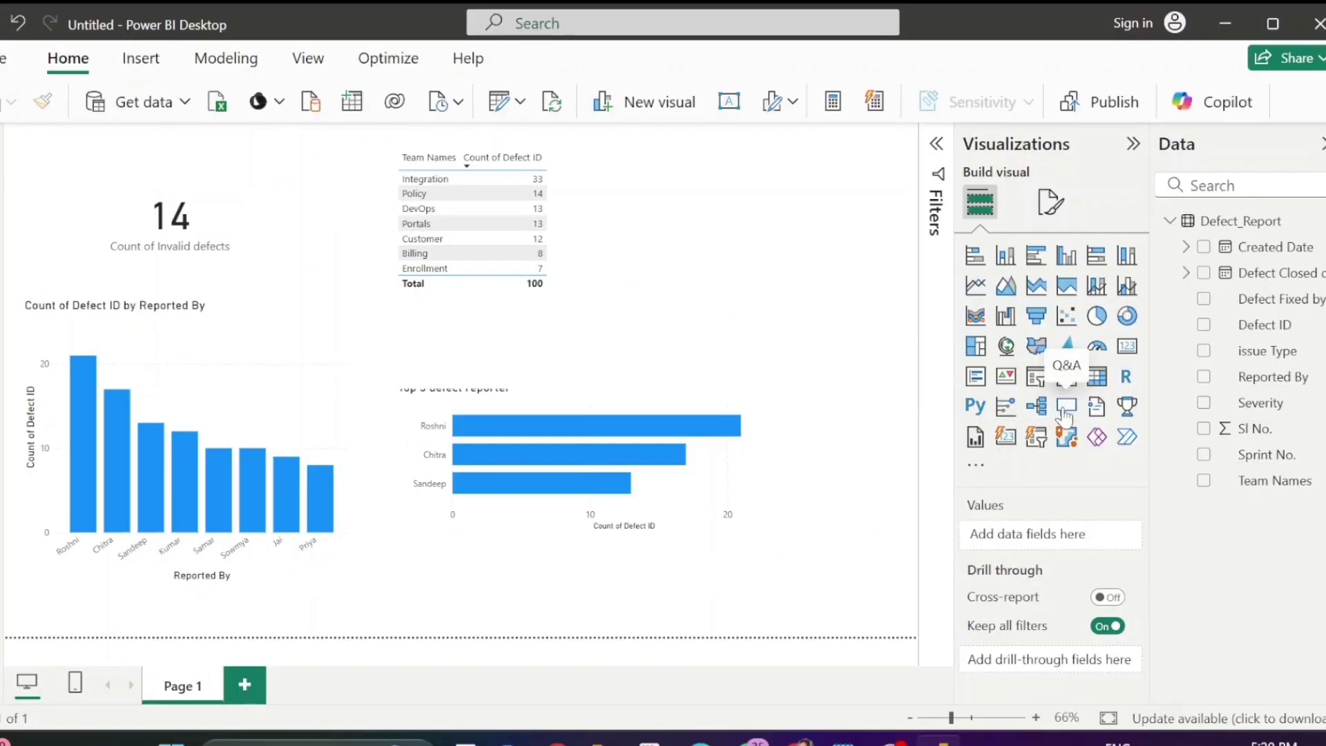
left_click(1065, 407)
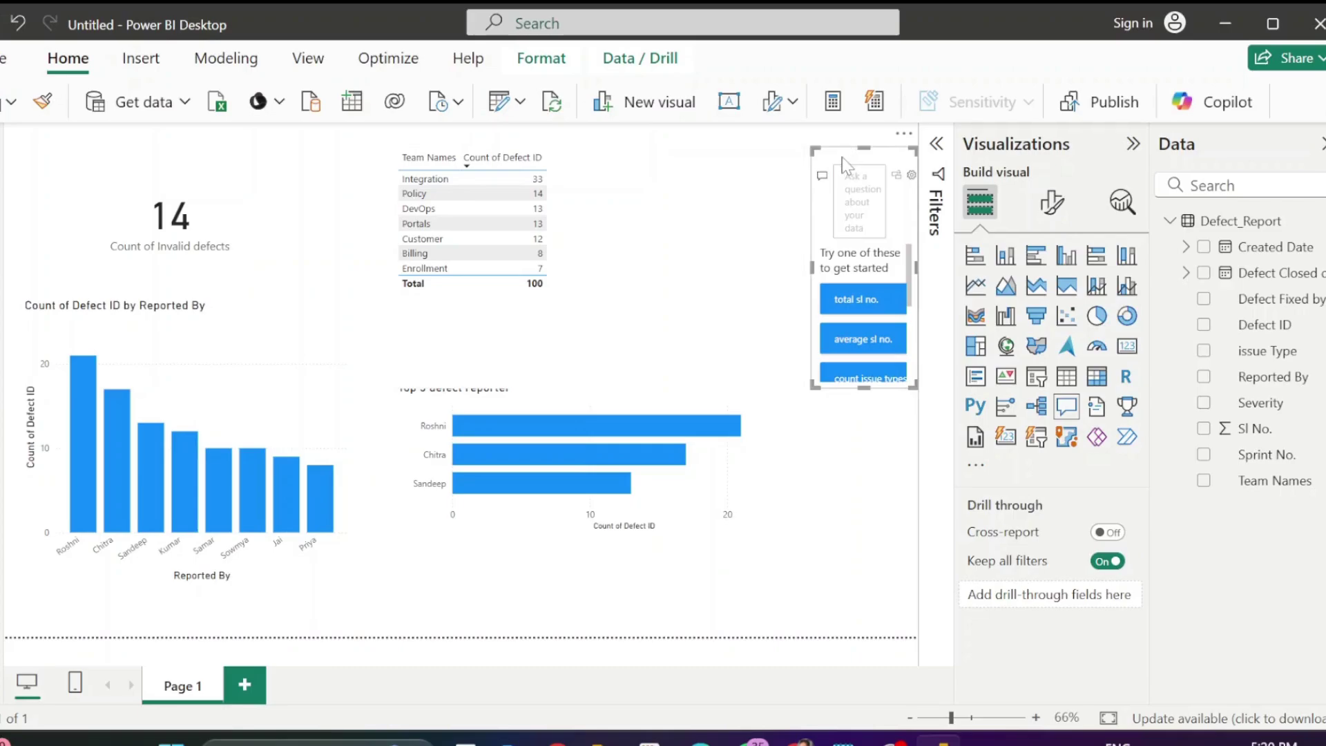
left_click_drag(844, 165, 564, 180)
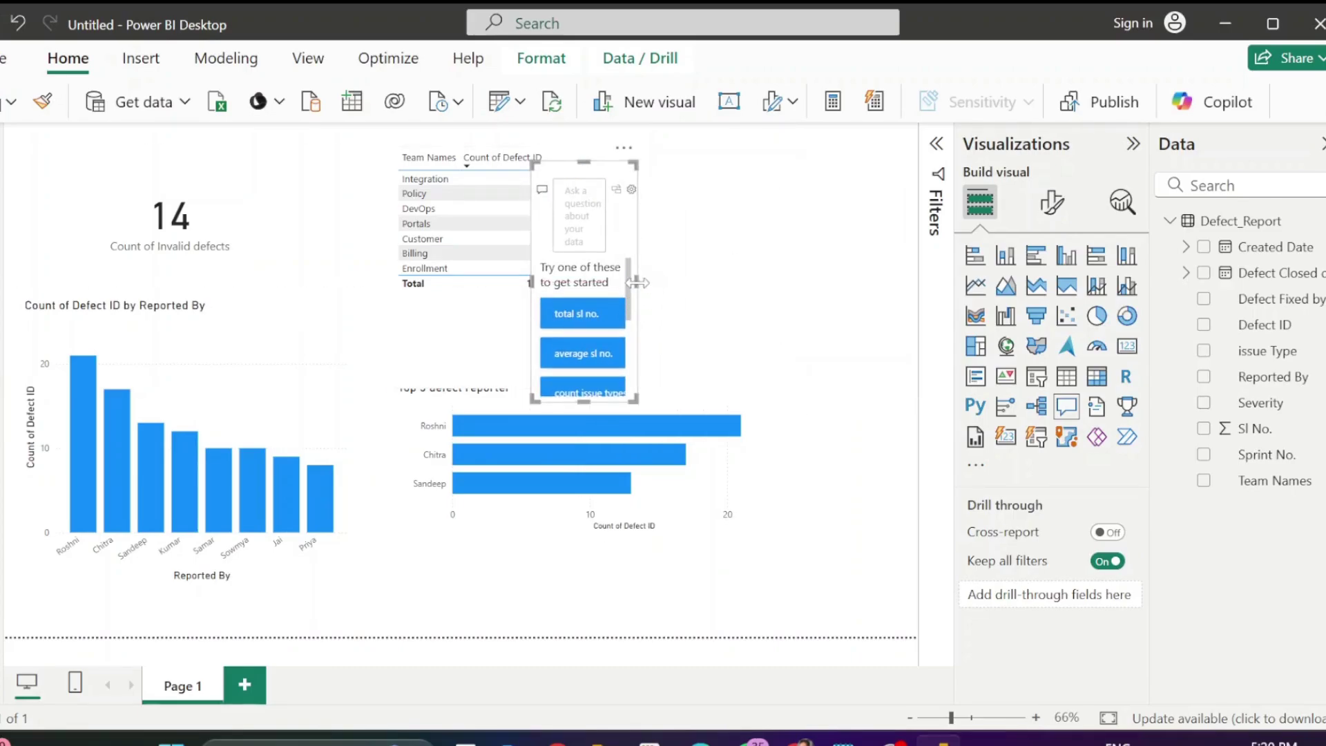
left_click_drag(636, 282, 850, 283)
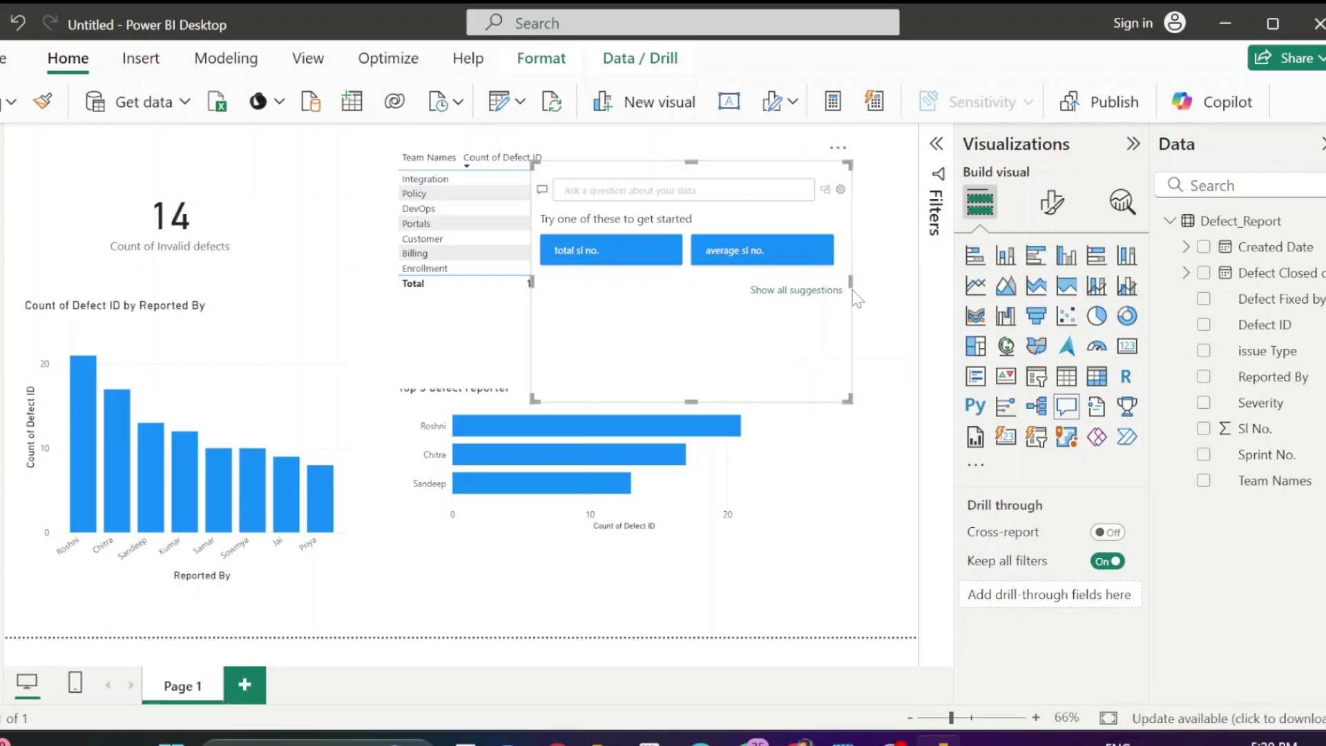
left_click(840, 191)
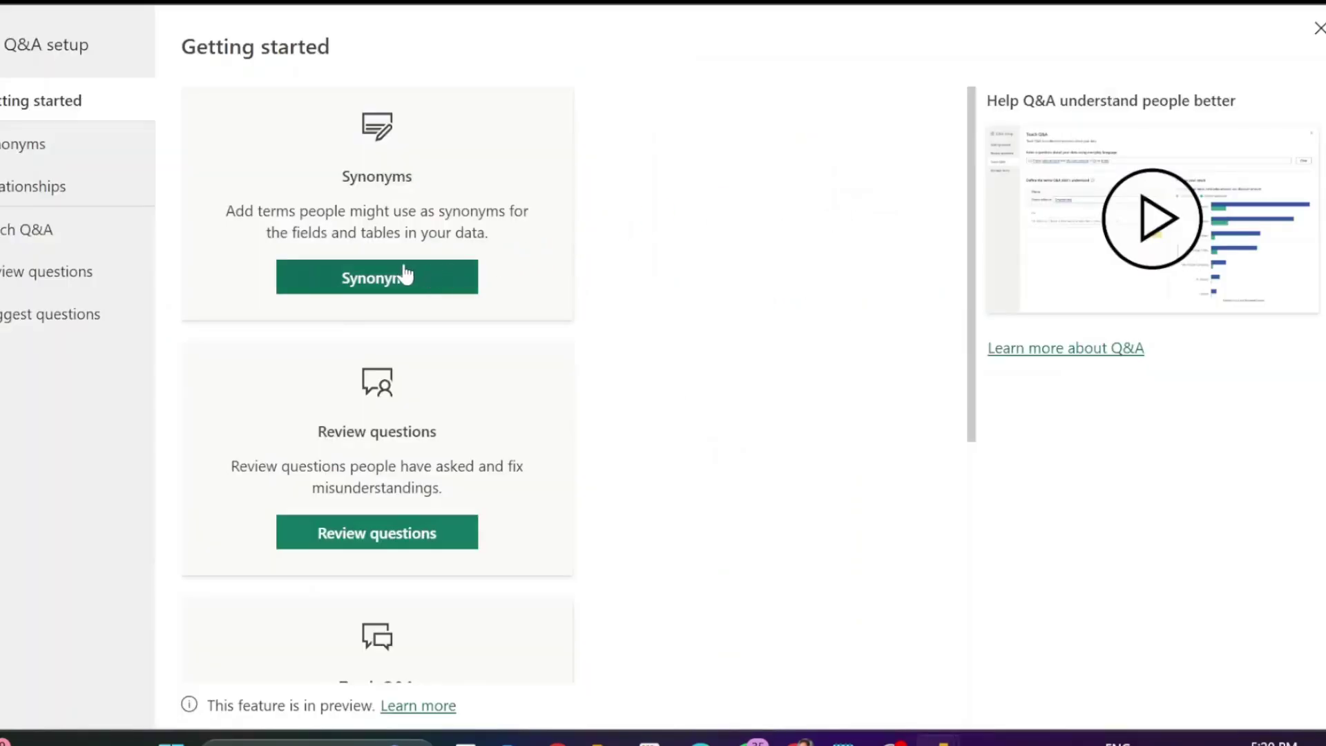
left_click(27, 238)
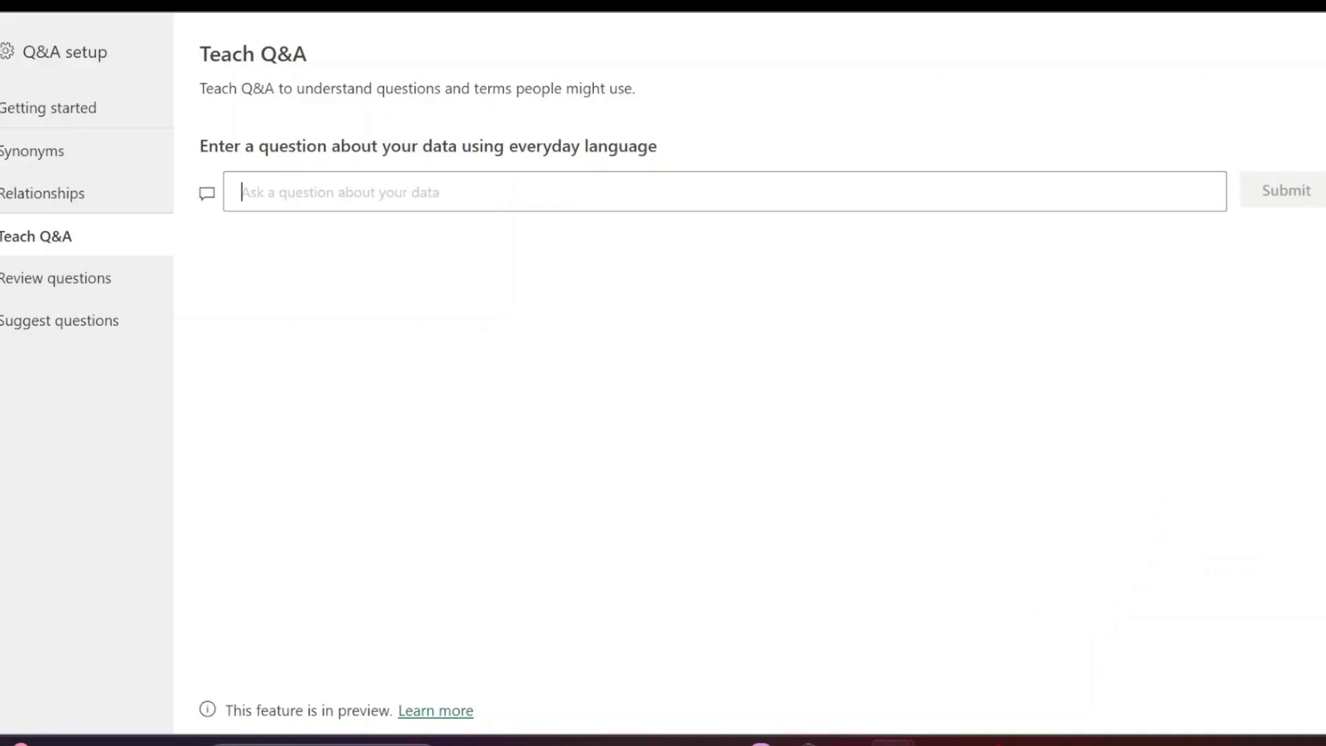
type("create a piechart for count of defect ID in issue type")
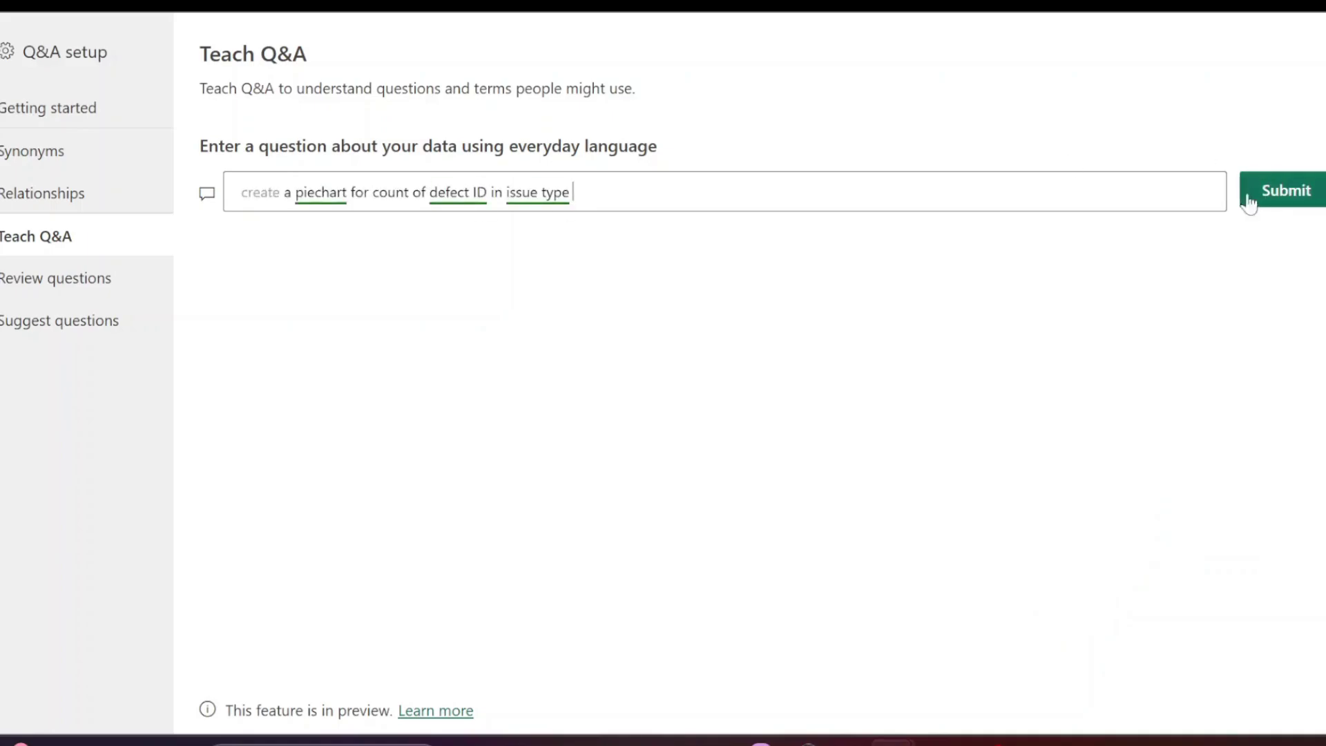
left_click(1254, 205)
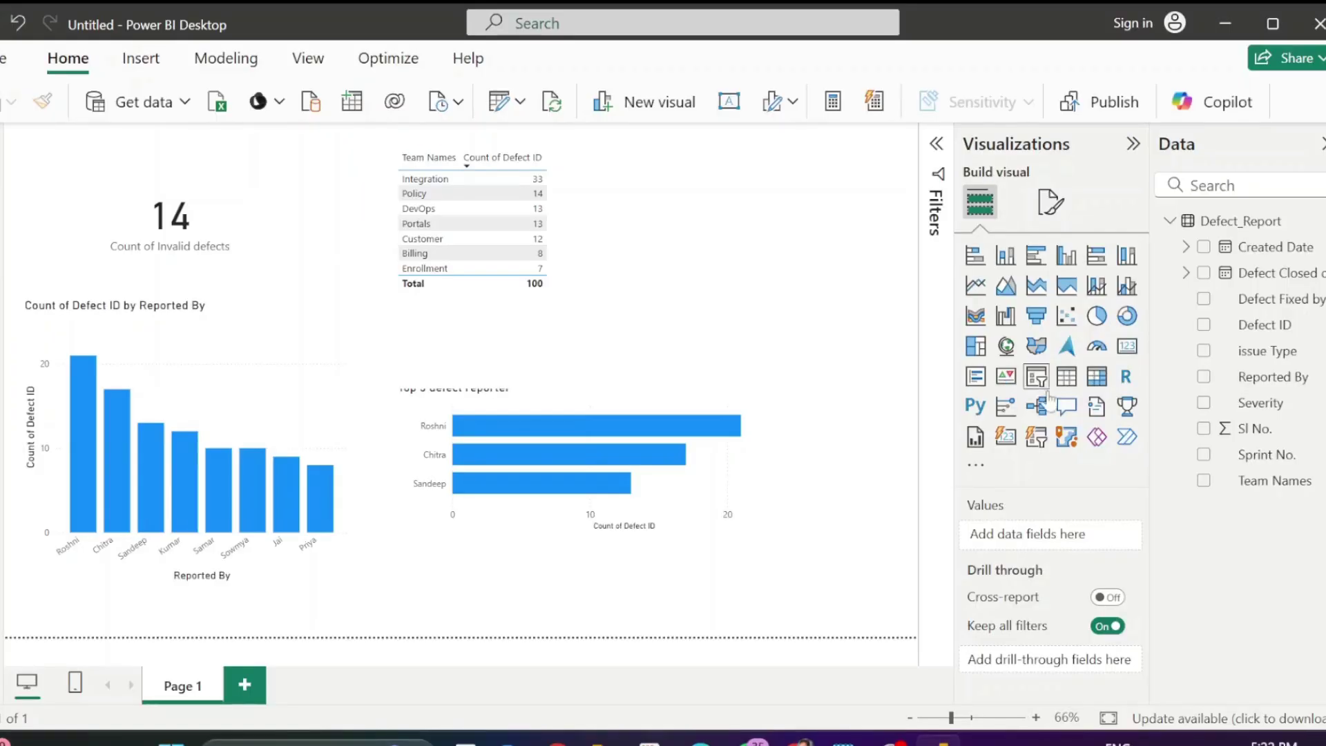
Step: Add a new Q&A visual and nudge it slightly left over the team table
left_click(1068, 413)
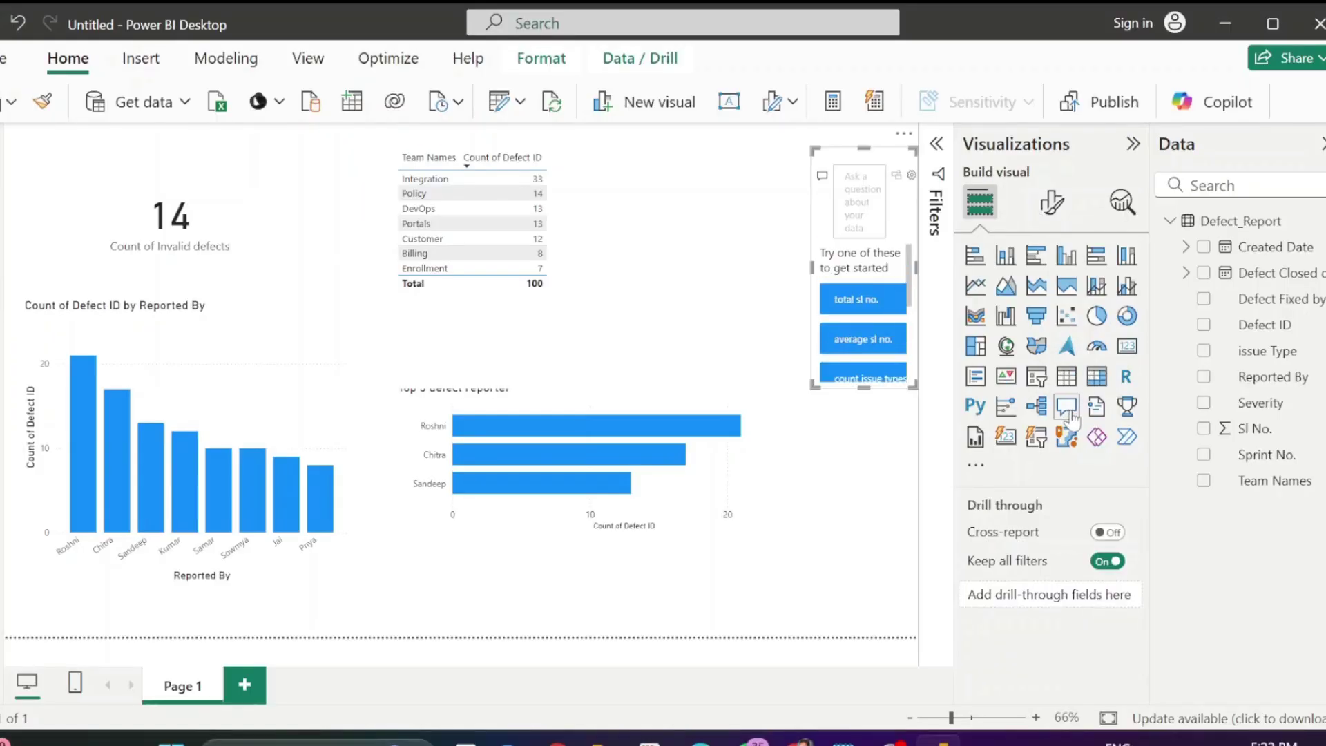
left_click_drag(541, 175, 532, 172)
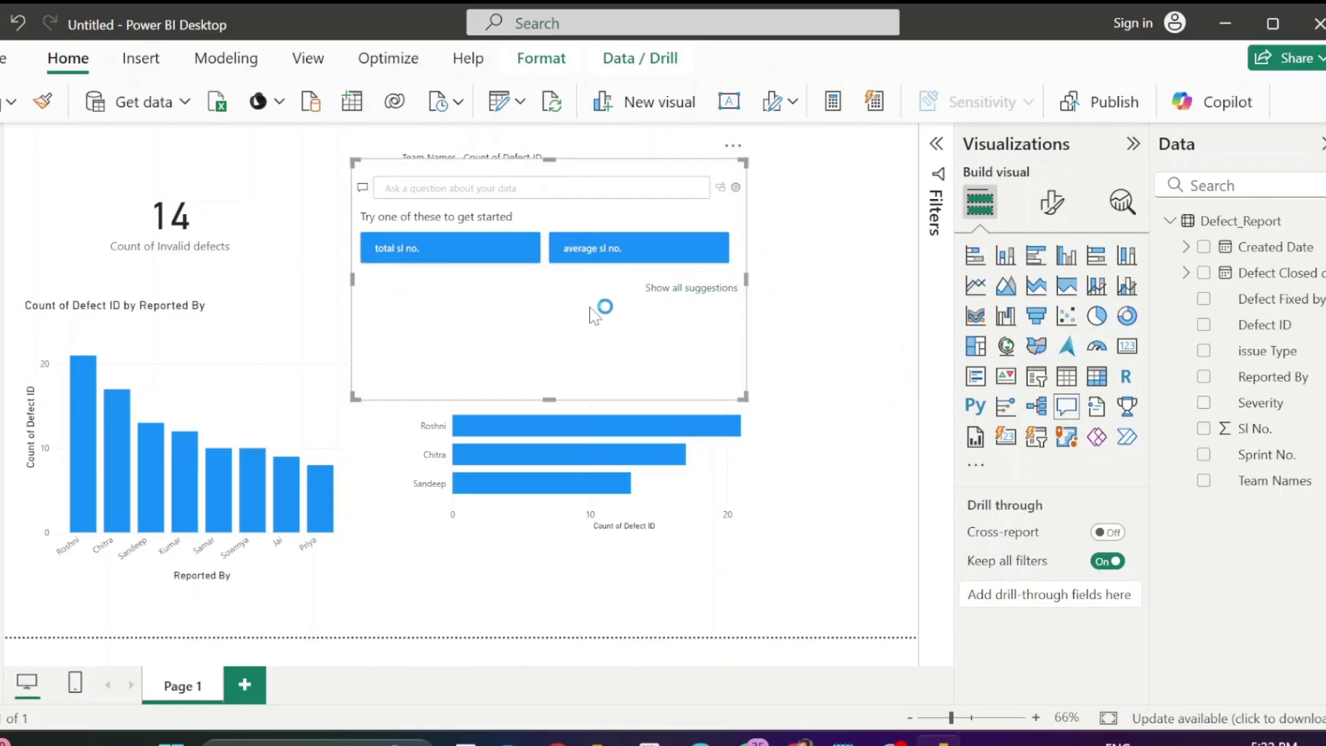